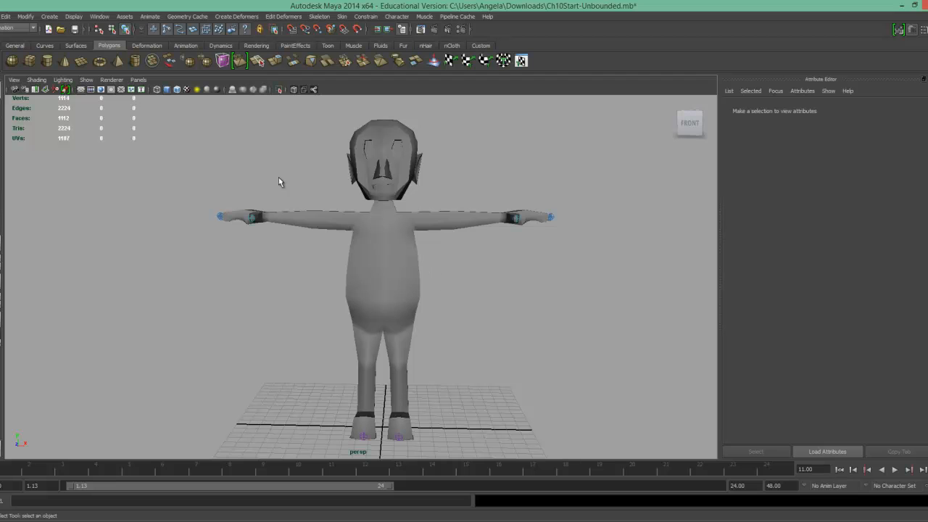
Turn on X-Ray Joints shading for the perspective view so the skeleton shows through the character mesh
{"action": "left_click", "coordinate": [36, 79]}
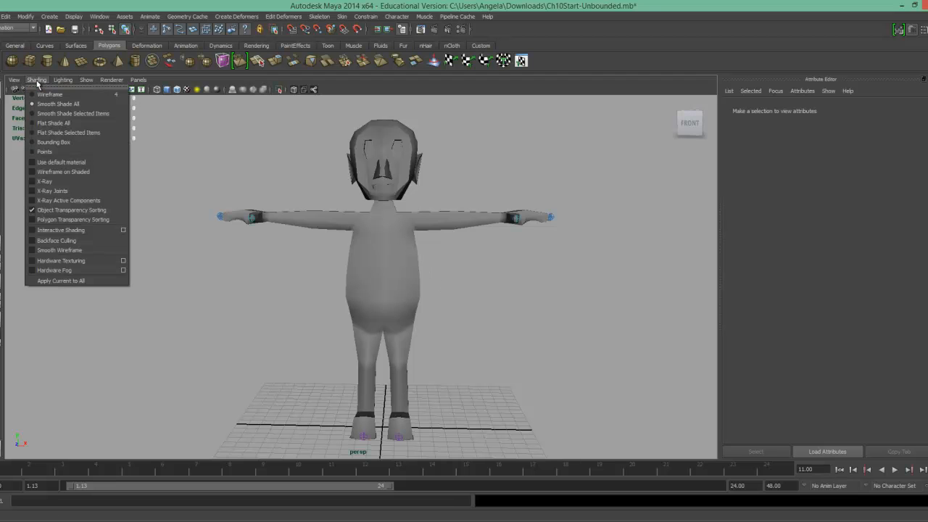
{"action": "left_click", "coordinate": [43, 191]}
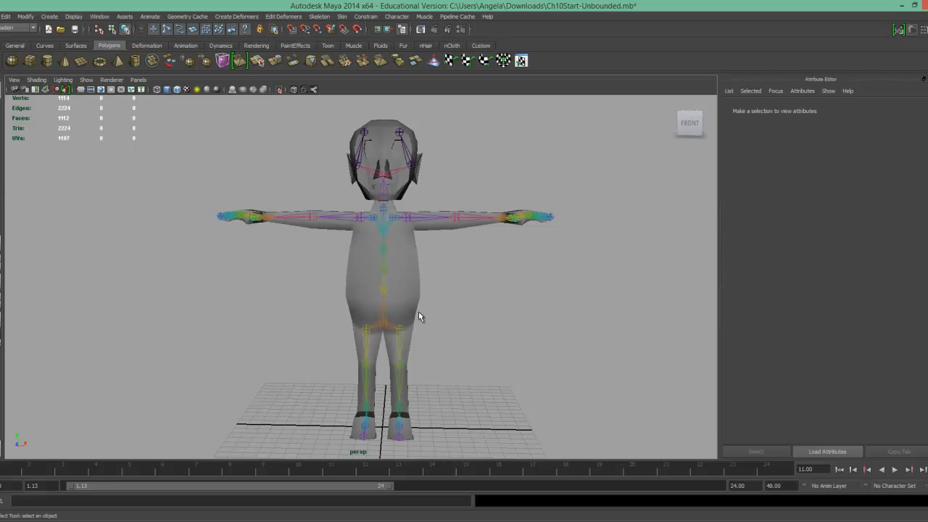
Display the local rotation axes of the whole skeleton, examine the orientation of the leg and foot joints, and return to object selection
{"action": "left_click", "coordinate": [385, 327]}
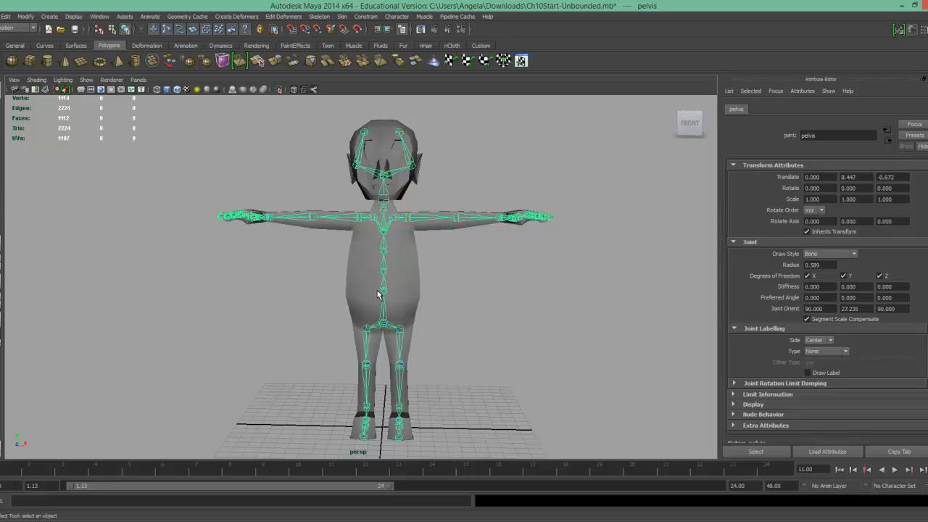
{"action": "key", "text": "F8"}
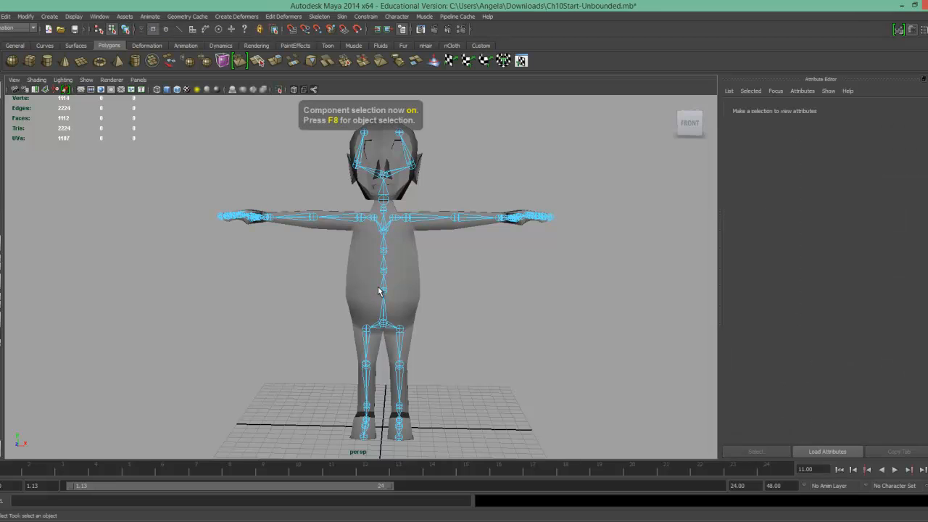
{"action": "left_click", "coordinate": [245, 30]}
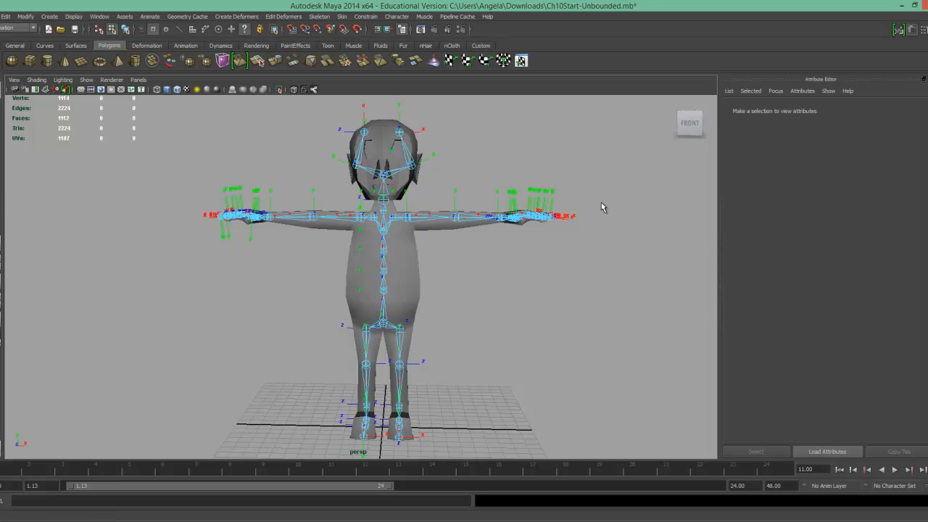
{"action": "mouse_move", "coordinate": [574, 292]}
{"action": "left_mouse_down", "text": "alt"}
{"action": "mouse_move", "coordinate": [522, 294]}
{"action": "mouse_move", "coordinate": [571, 294]}
{"action": "left_mouse_up", "text": "alt"}
{"action": "right_click_drag", "start_coordinate": [553, 325], "coordinate": [466, 259], "text": "alt"}
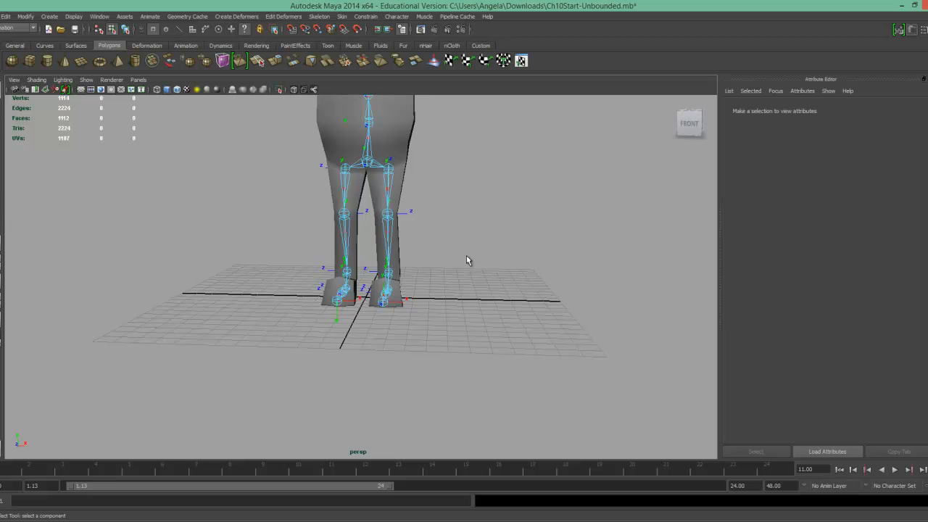
{"action": "right_click_drag", "start_coordinate": [497, 228], "coordinate": [437, 262], "text": "alt"}
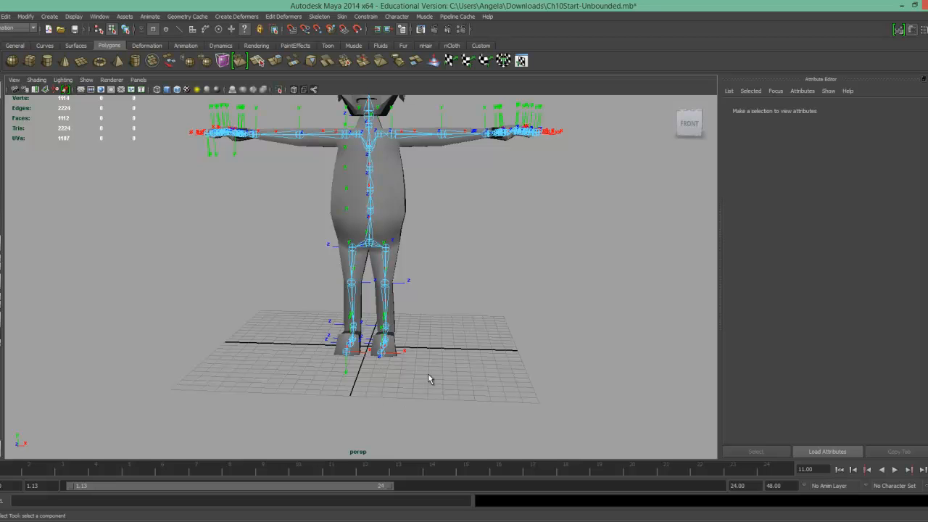
{"action": "key", "text": "F8"}
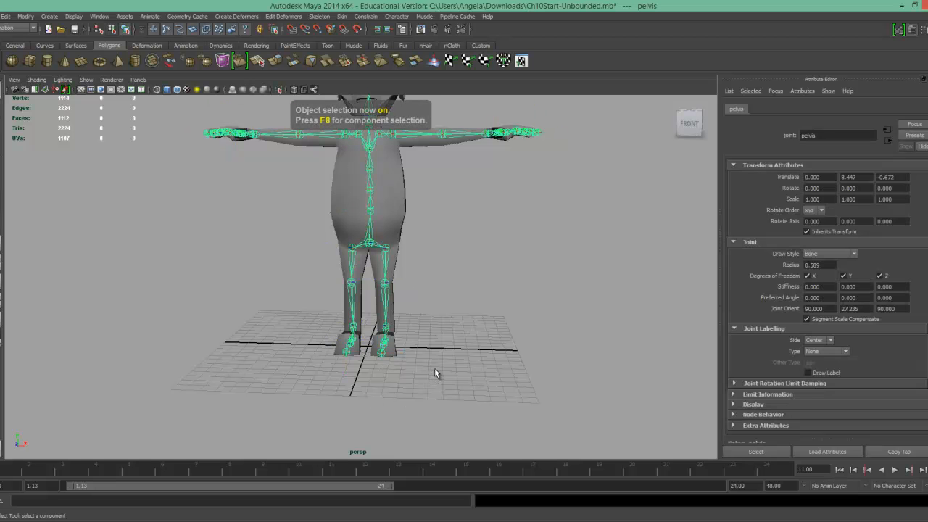
{"action": "middle_click_drag", "start_coordinate": [500, 269], "coordinate": [504, 330], "text": "alt"}
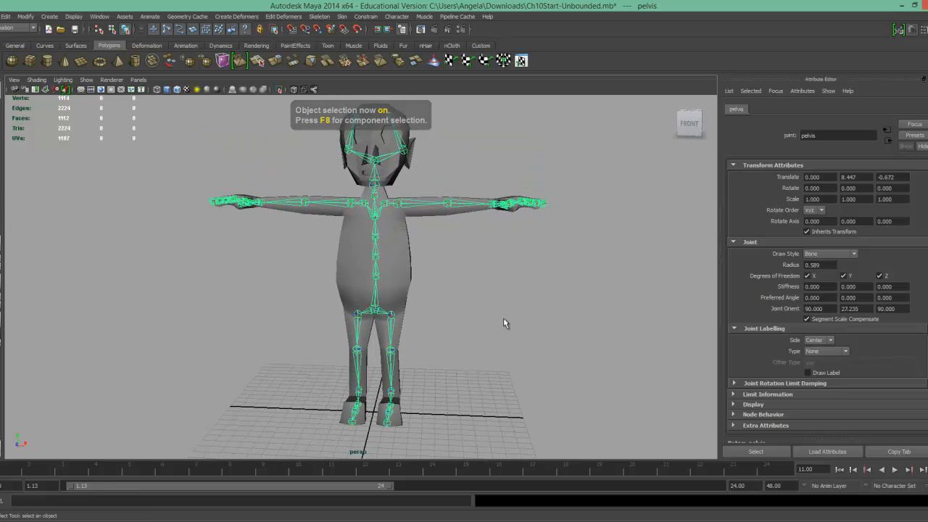
Try a small rotation of the character's left shoulder joint, undo it and clear the selection
{"action": "left_click", "coordinate": [397, 203]}
{"action": "key", "text": "e"}
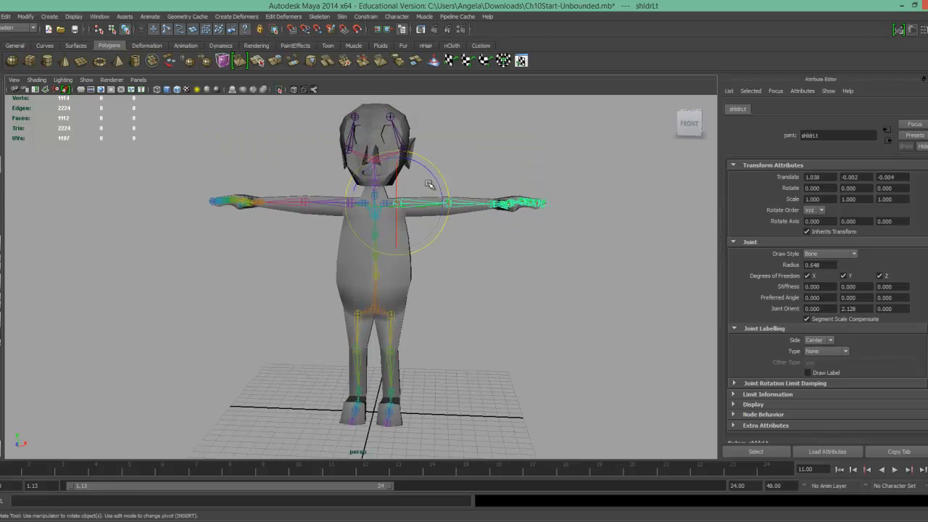
{"action": "left_click_drag", "start_coordinate": [436, 208], "coordinate": [427, 172]}
{"action": "key", "text": "ctrl+z"}
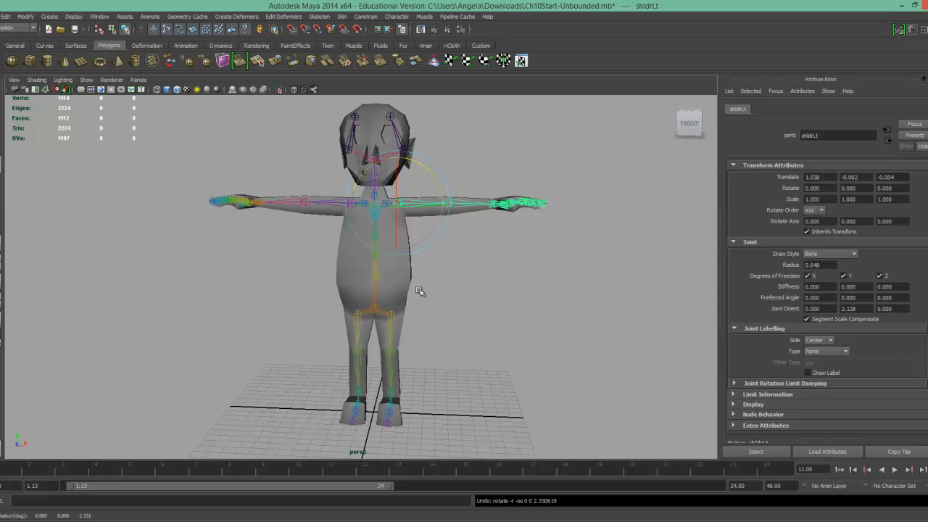
{"action": "left_click", "coordinate": [504, 297]}
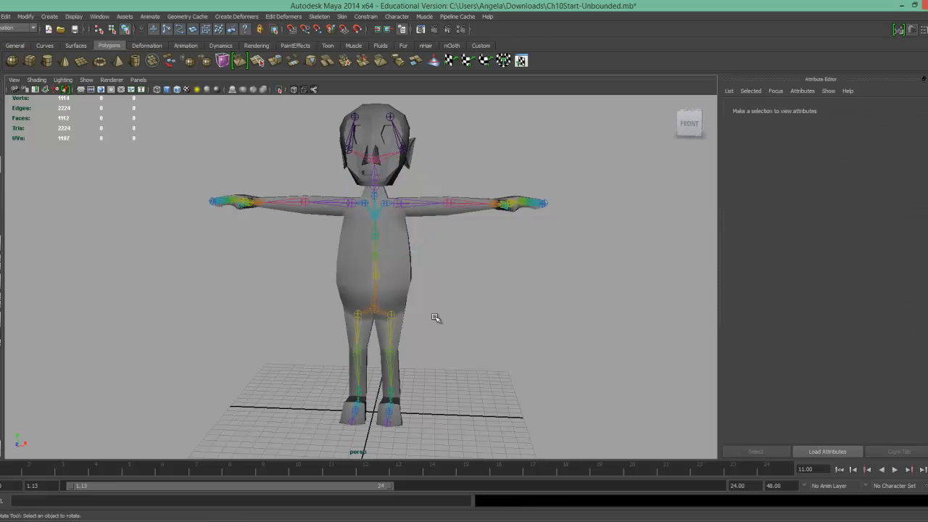
Select the pelvis root joint together with the body mesh and open the Smooth Bind options
{"action": "left_click", "coordinate": [374, 310]}
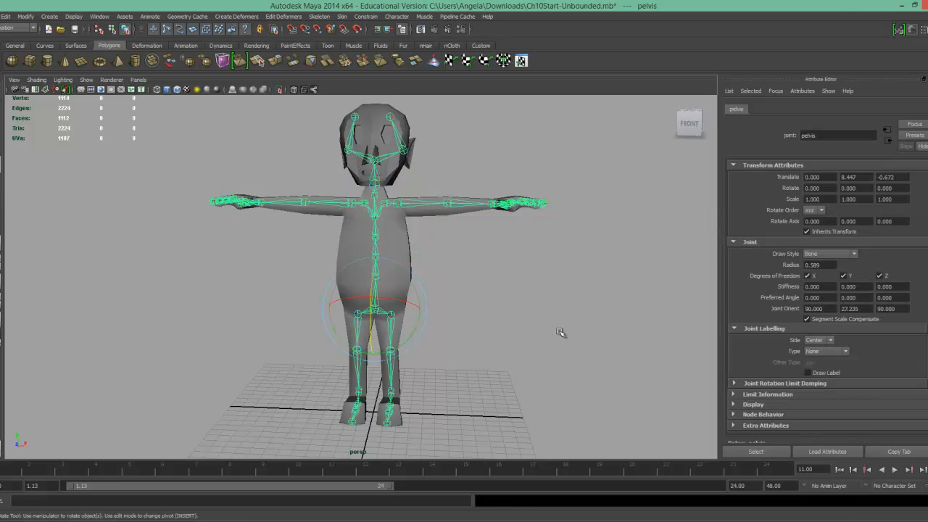
{"action": "key", "text": "q"}
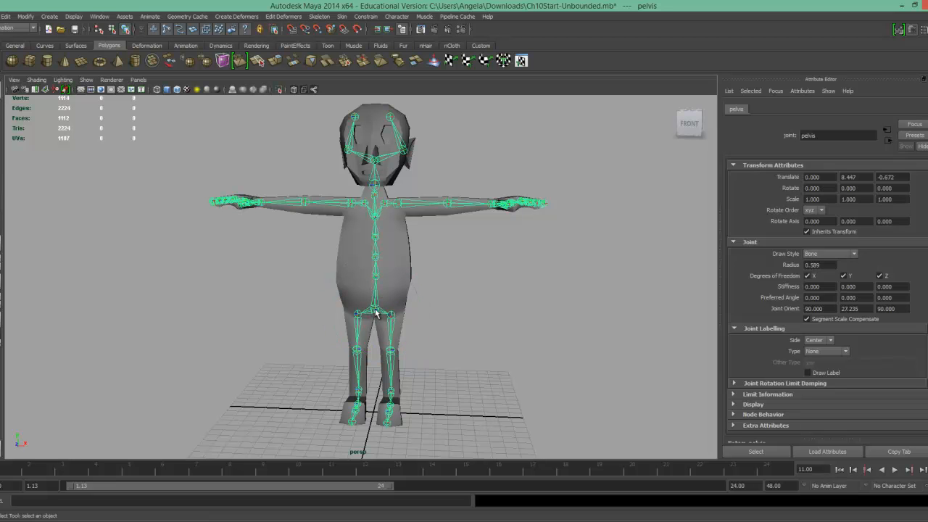
{"action": "left_click", "coordinate": [401, 264]}
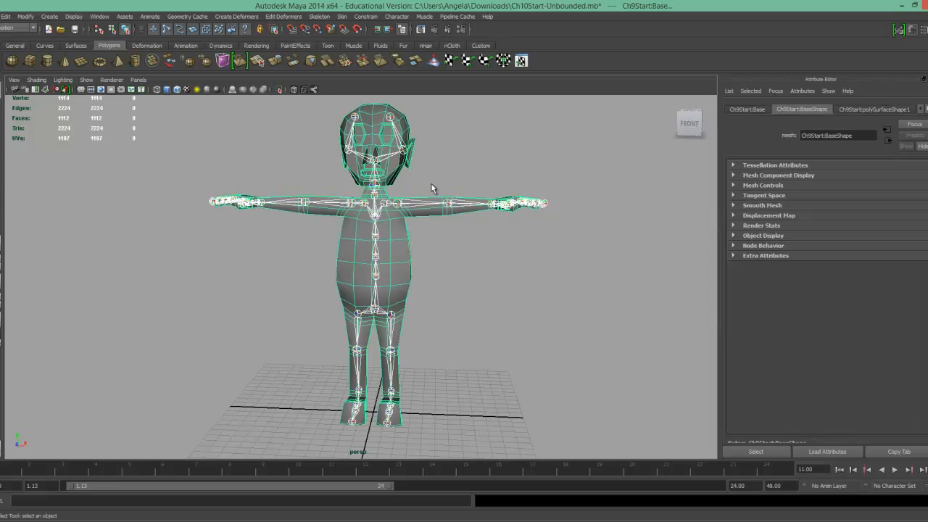
{"action": "left_click", "coordinate": [343, 16]}
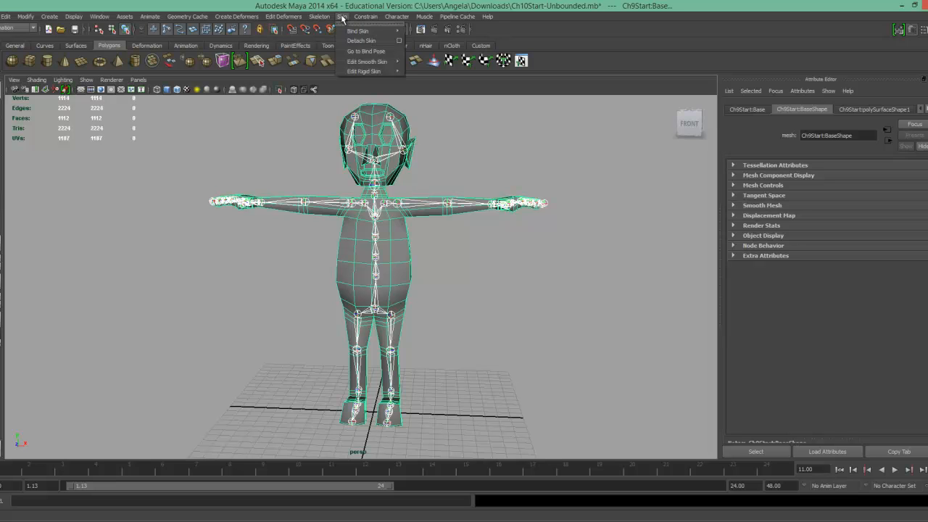
{"action": "mouse_move", "coordinate": [350, 32]}
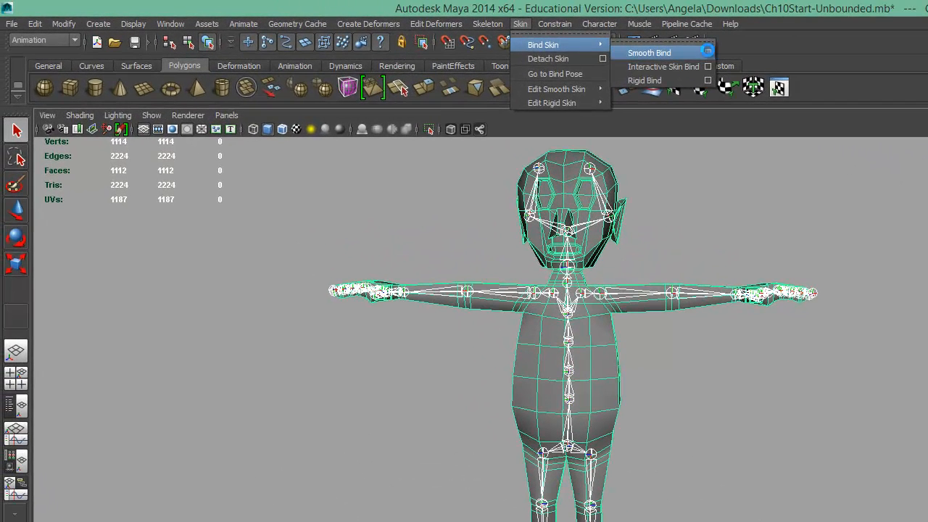
{"action": "left_click", "coordinate": [473, 37]}
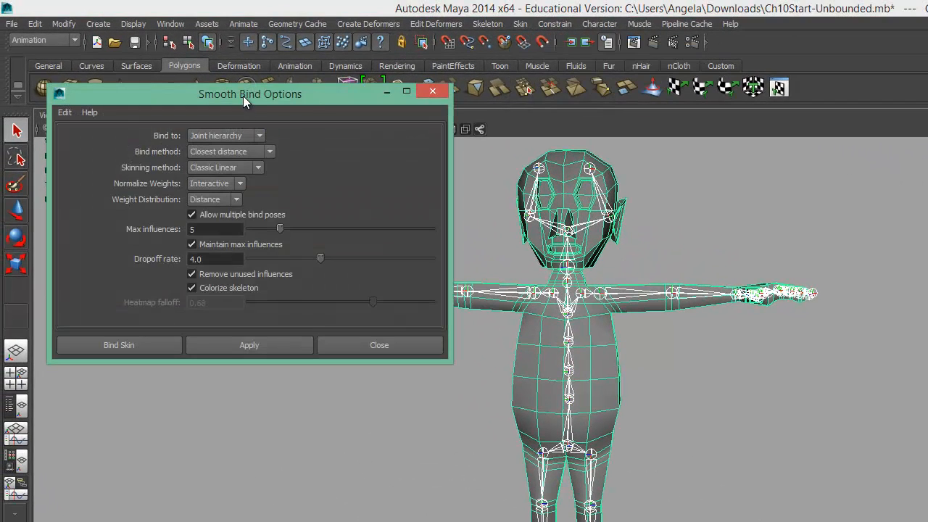
{"action": "left_click_drag", "start_coordinate": [243, 94], "coordinate": [245, 124]}
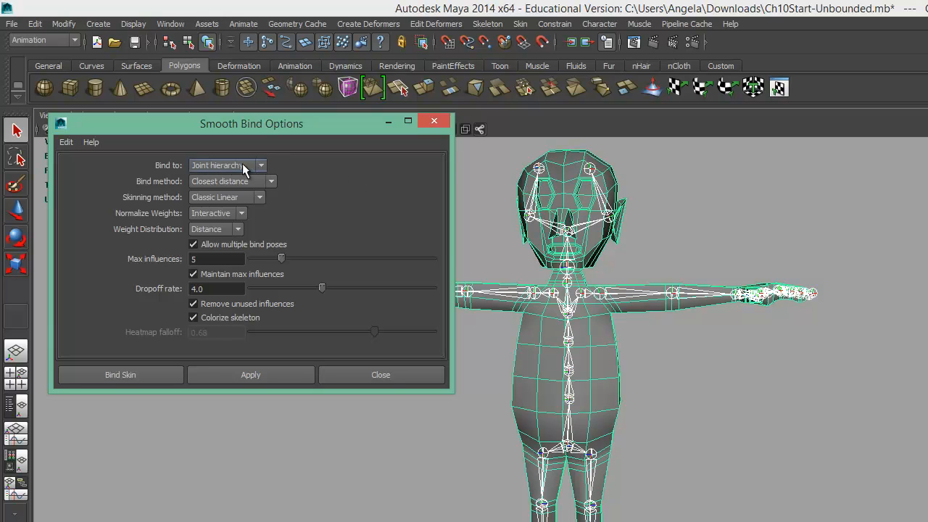
Smooth-bind the mesh to the joint hierarchy with max influences 3 and dropoff rate 2, and clear the selection
{"action": "left_click", "coordinate": [261, 165]}
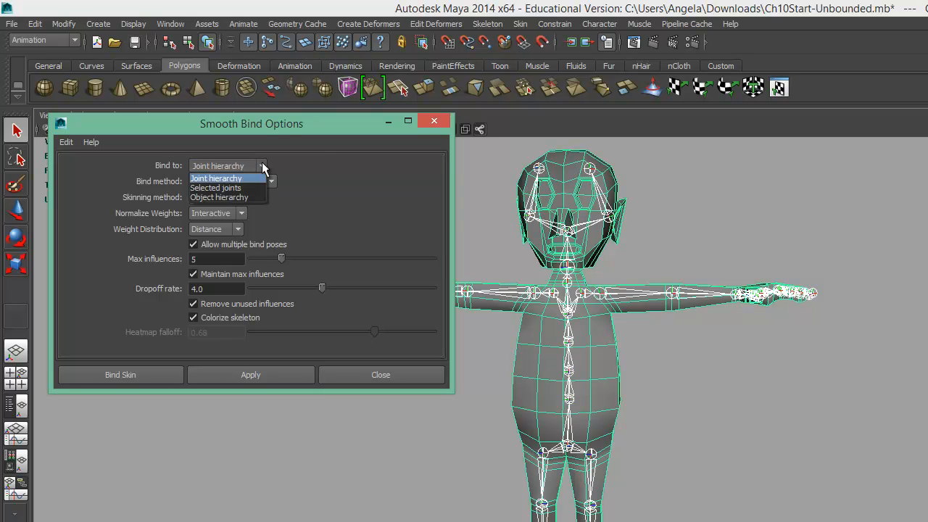
{"action": "left_click", "coordinate": [262, 165]}
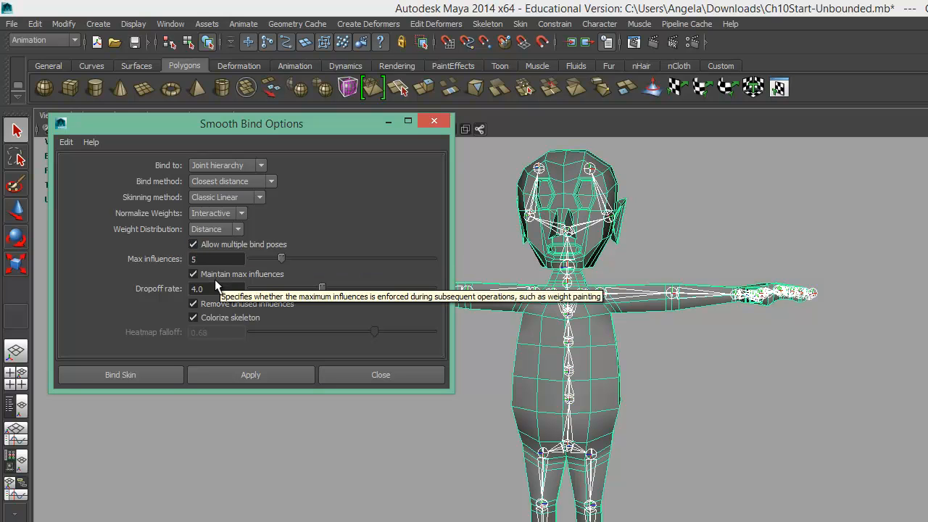
{"action": "double_click", "coordinate": [204, 259]}
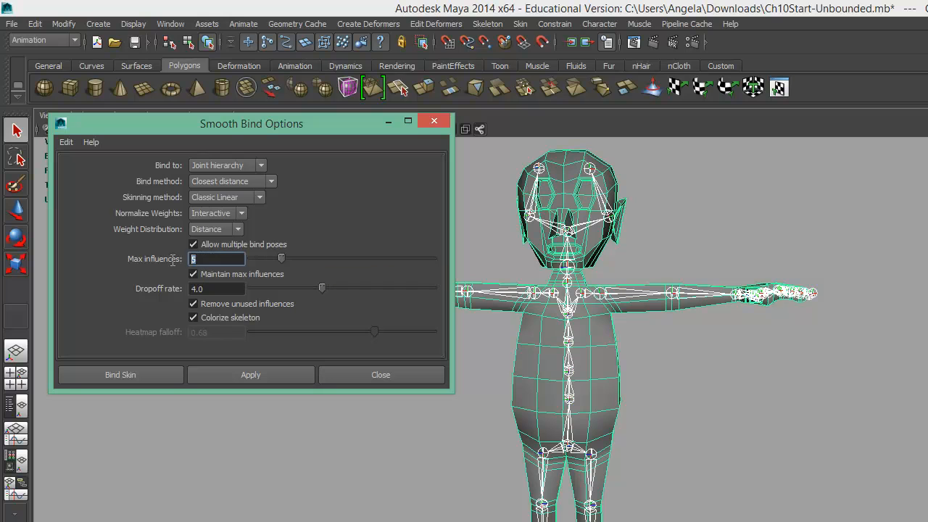
{"action": "double_click", "coordinate": [210, 288]}
{"action": "type", "text": "2"}
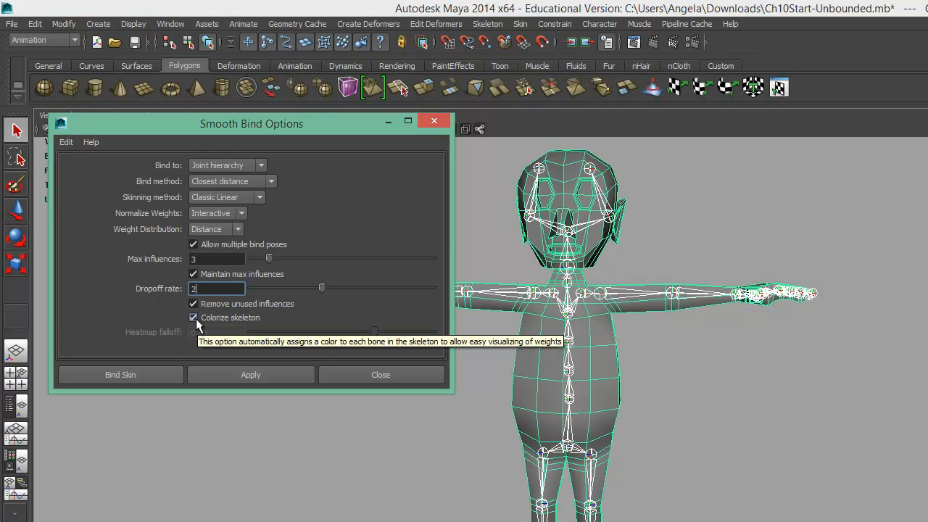
{"action": "left_click", "coordinate": [124, 374]}
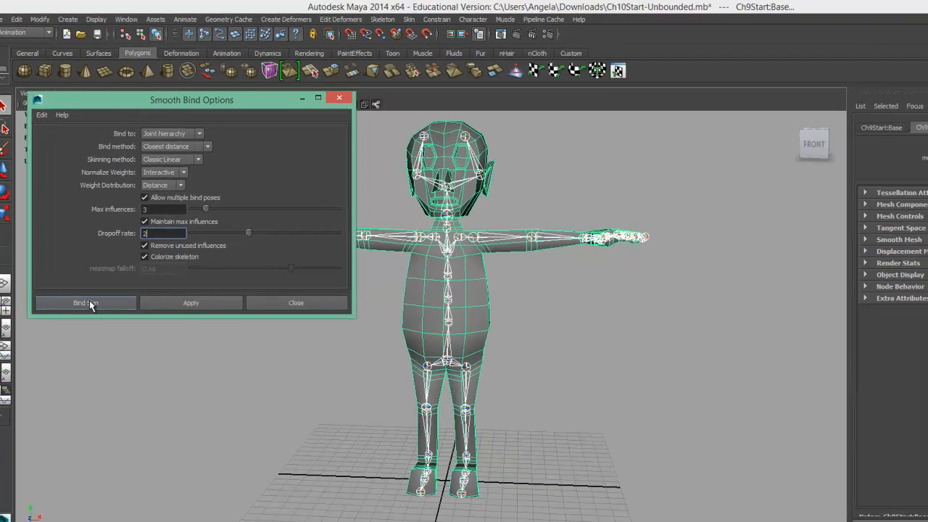
{"action": "left_click", "coordinate": [67, 258]}
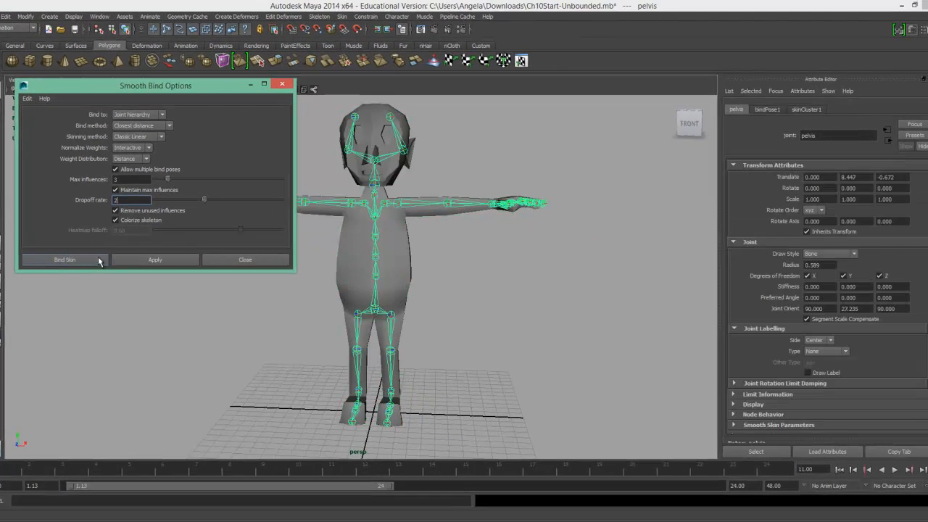
{"action": "left_click", "coordinate": [465, 302]}
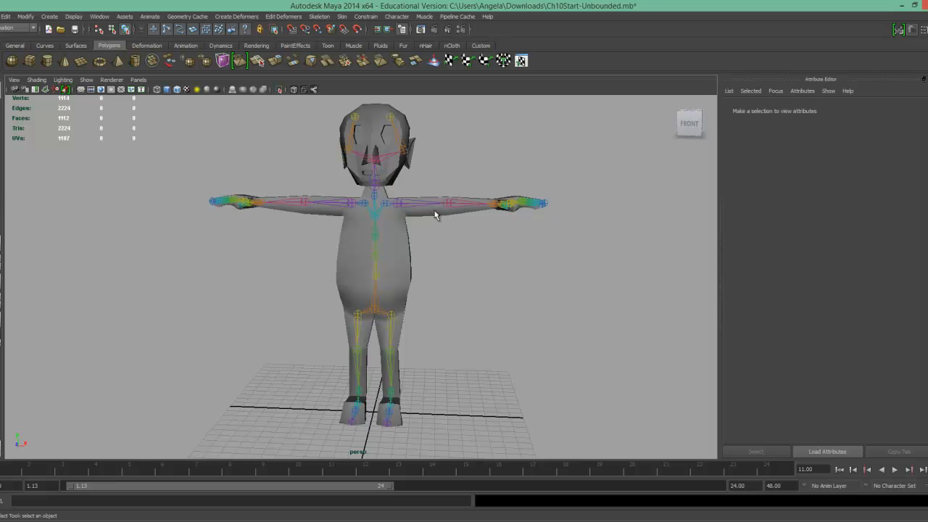
Set the preferred angle from the pelvis joint to store the skeleton's T-pose
{"action": "left_click", "coordinate": [375, 314]}
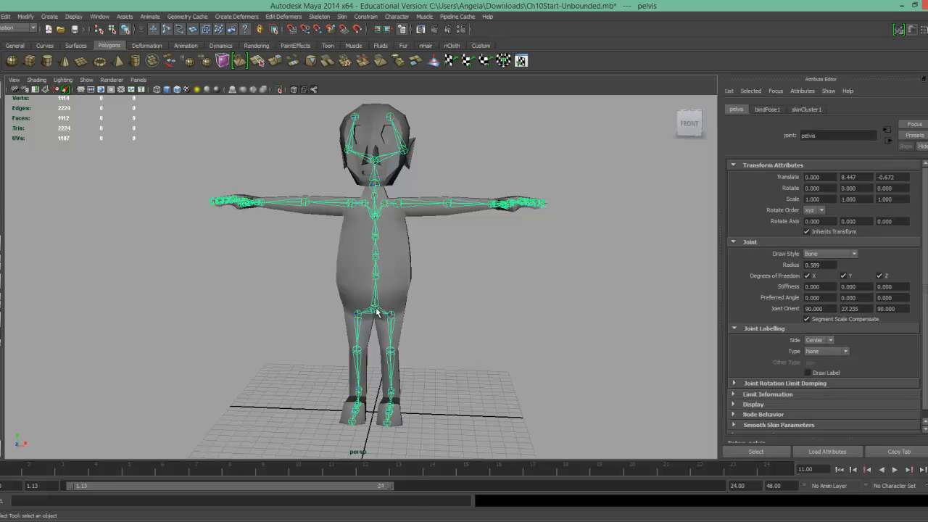
{"action": "right_click", "coordinate": [376, 312]}
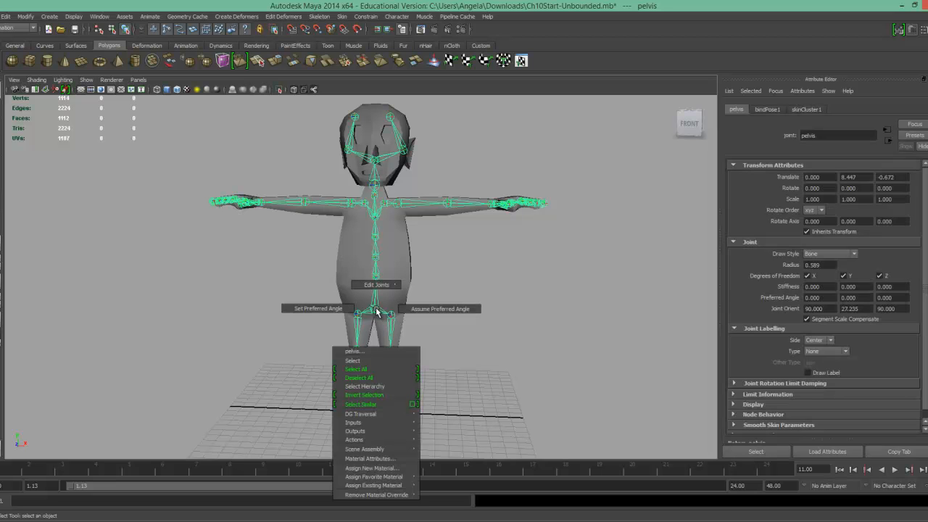
{"action": "left_click", "coordinate": [335, 308]}
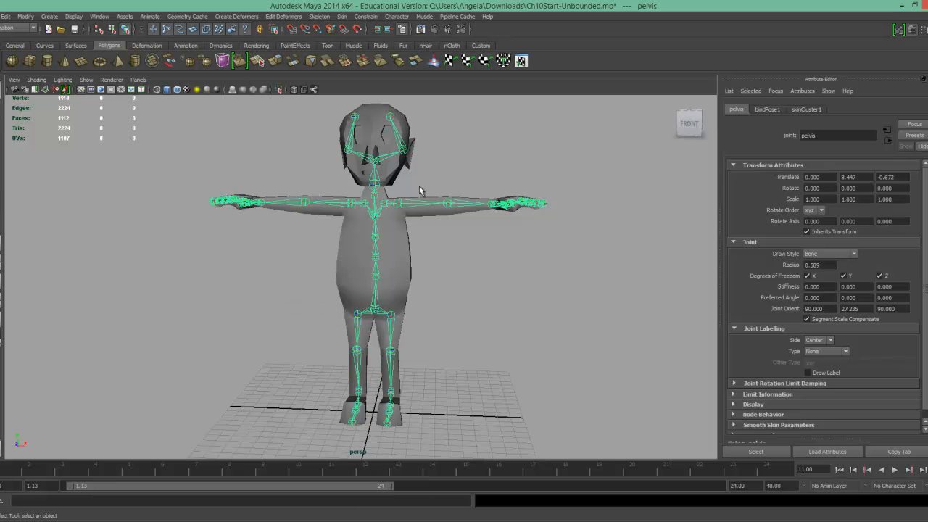
Test the skin deformation by rotating the left shoulder to about -51 degrees and the right knee to about 59 degrees in Z
{"action": "left_click", "coordinate": [397, 204]}
{"action": "key", "text": "e"}
{"action": "left_click_drag", "start_coordinate": [440, 190], "coordinate": [368, 263]}
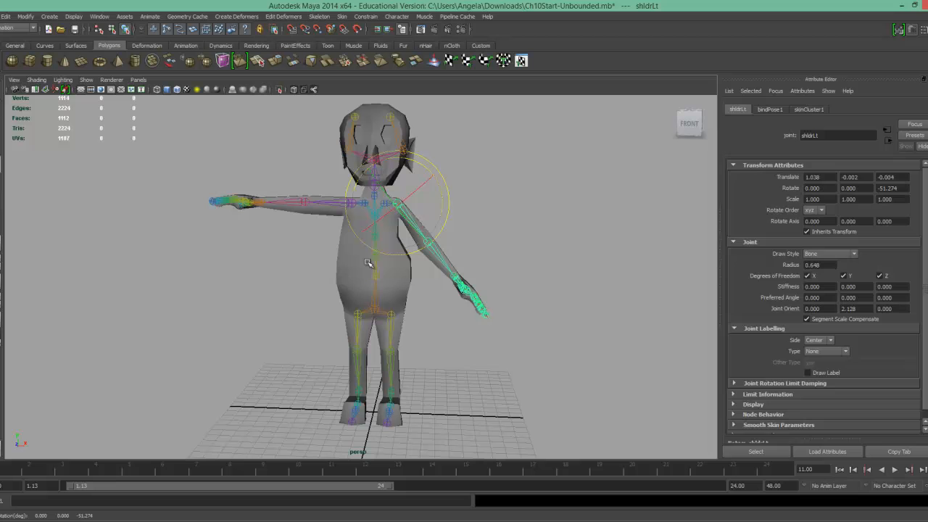
{"action": "left_click", "coordinate": [356, 350]}
{"action": "left_click_drag", "start_coordinate": [356, 319], "coordinate": [354, 373]}
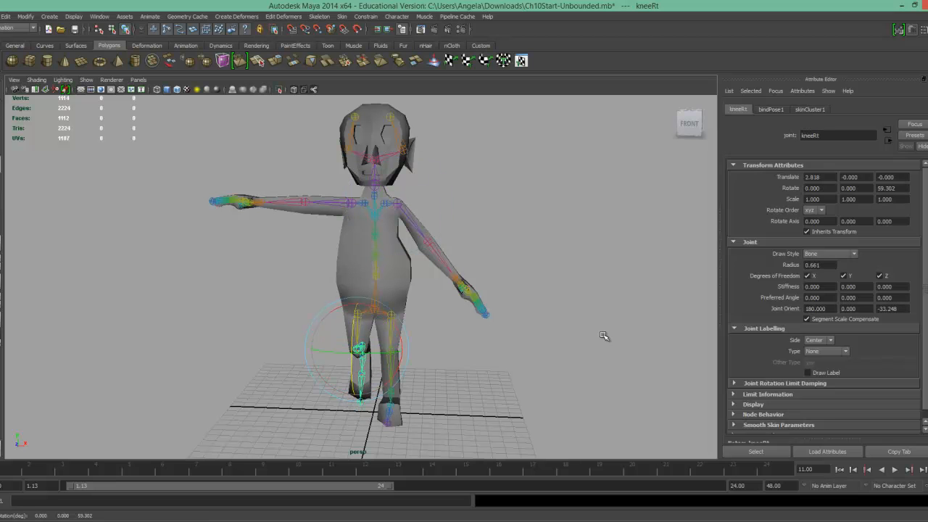
{"action": "left_click_drag", "start_coordinate": [363, 312], "coordinate": [382, 303], "text": "alt"}
Return the skeleton to its T-pose by assuming the preferred angle from the pelvis joint
{"action": "key", "text": "q"}
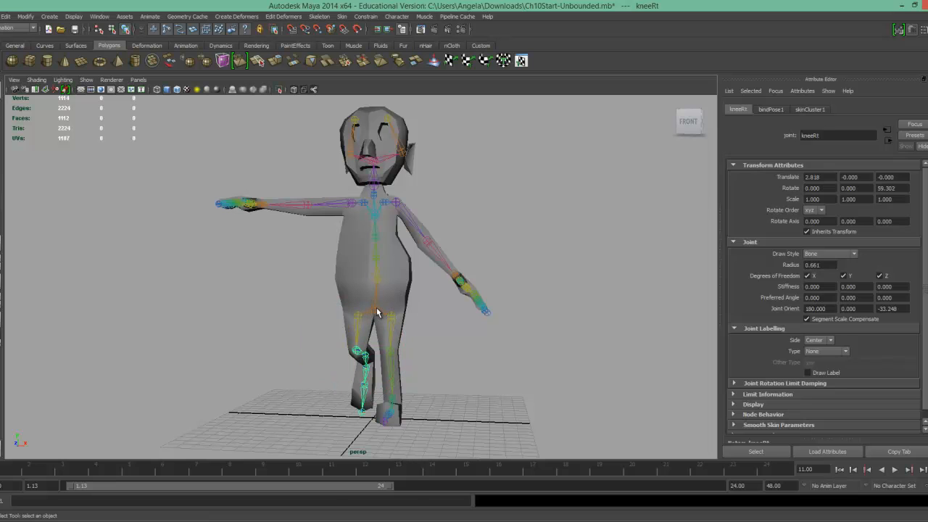
{"action": "right_click", "coordinate": [376, 312]}
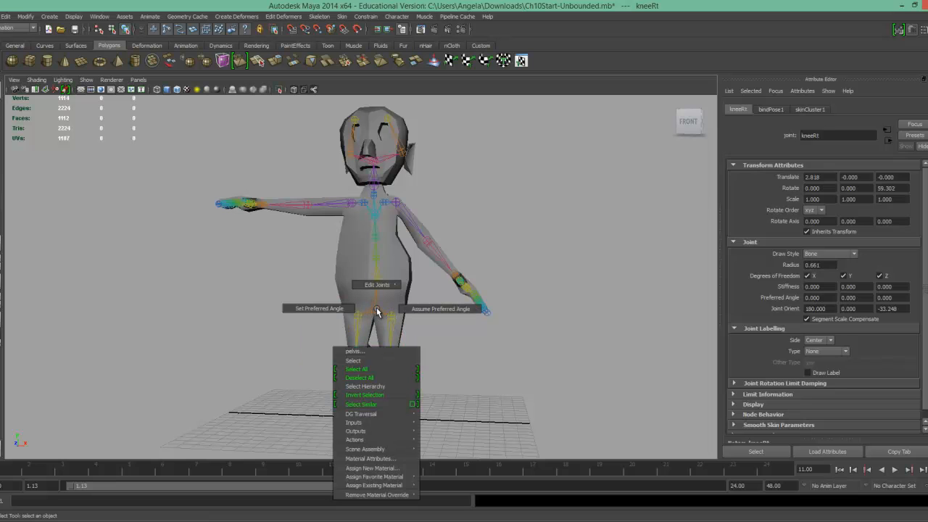
{"action": "right_click_drag", "start_coordinate": [385, 311], "coordinate": [435, 312]}
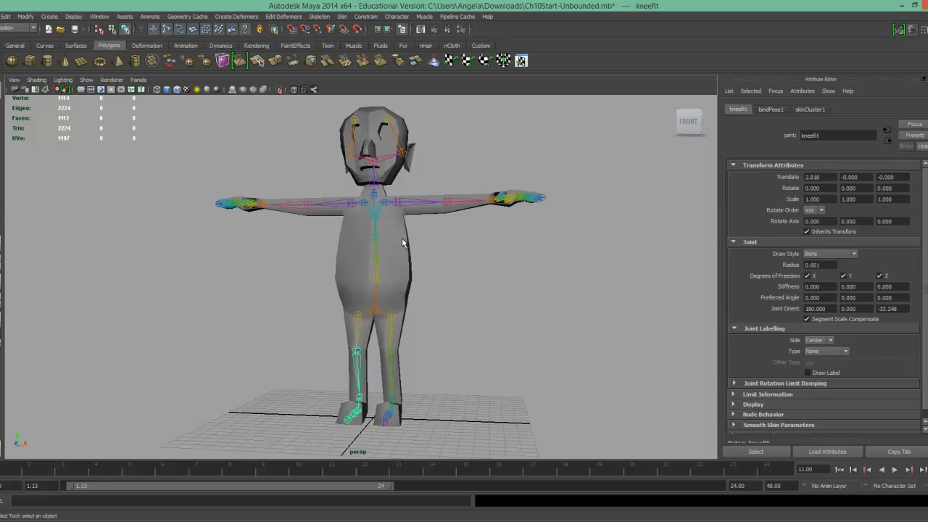
{"action": "scroll", "coordinate": [483, 240], "scroll_direction": "up", "scroll_amount": 5}
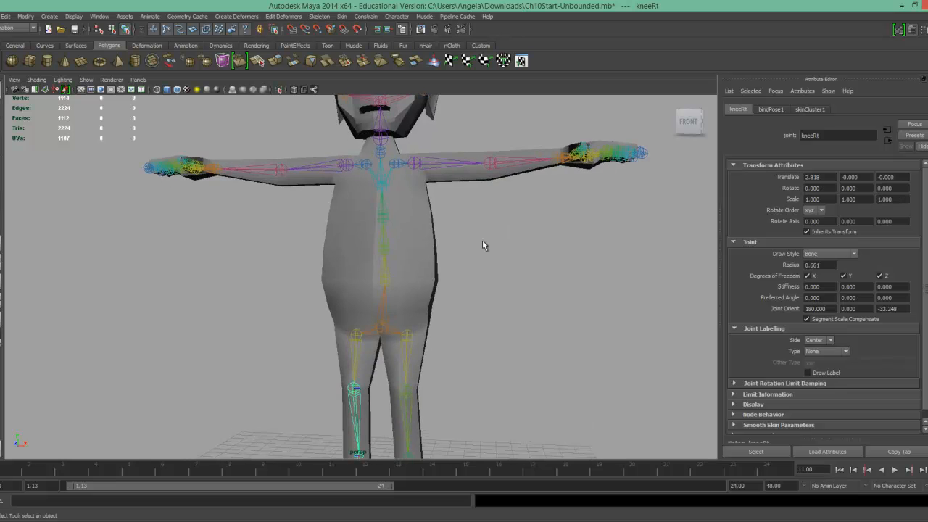
Test the left shoulder's skin deformation by rotating the joint about -50 degrees in Z, and undo the rotation
{"action": "middle_click_drag", "start_coordinate": [481, 243], "coordinate": [480, 403], "text": "alt"}
{"action": "scroll", "coordinate": [513, 360], "scroll_direction": "up", "scroll_amount": 4}
{"action": "left_click_drag", "start_coordinate": [538, 363], "coordinate": [436, 346], "text": "alt"}
{"action": "left_click", "coordinate": [427, 341]}
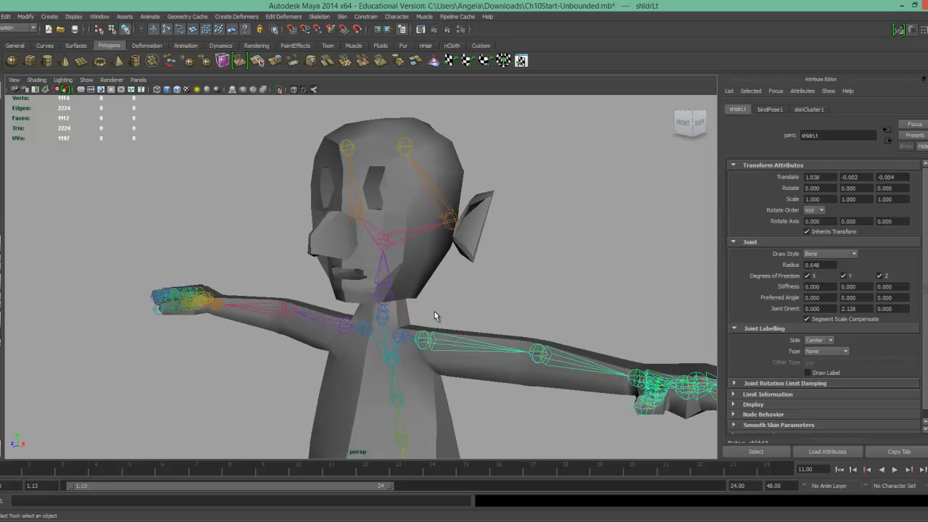
{"action": "key", "text": "w"}
{"action": "key", "text": "e"}
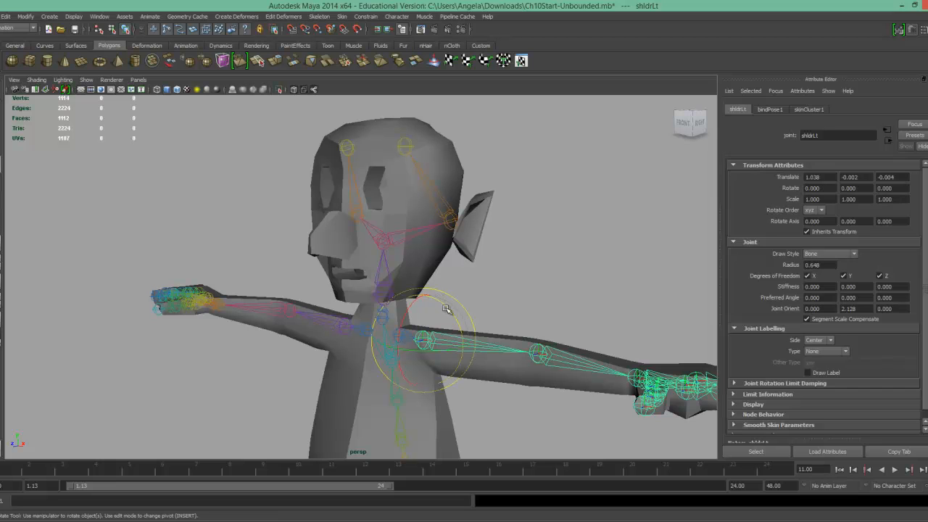
{"action": "left_click_drag", "start_coordinate": [439, 304], "coordinate": [437, 341]}
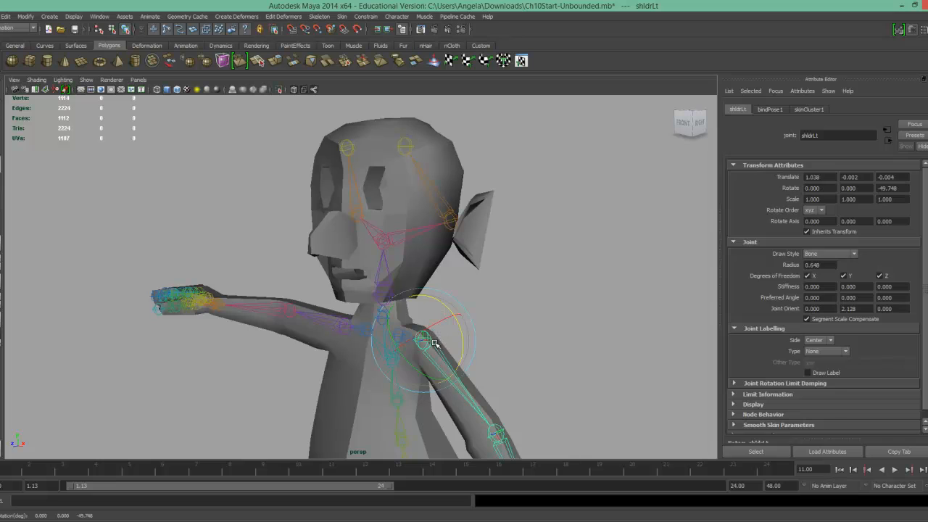
{"action": "key", "text": "ctrl+z"}
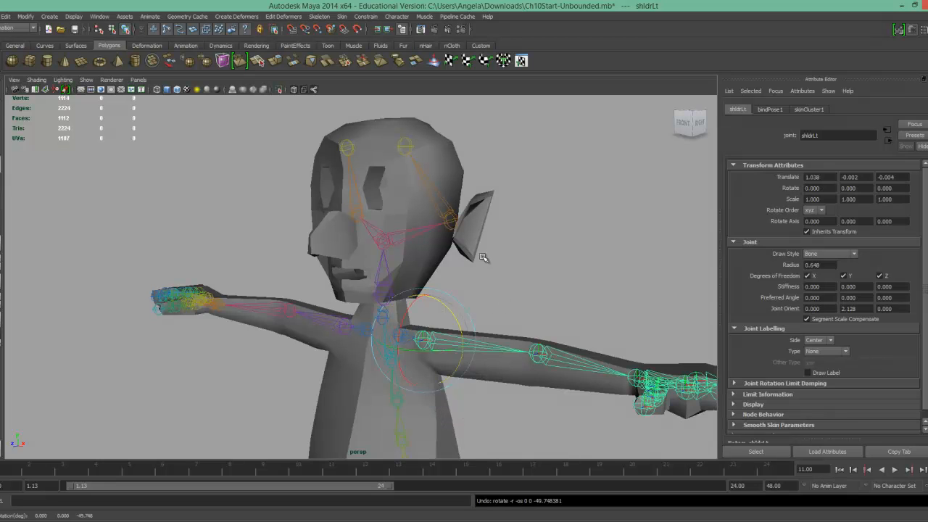
Open the Paint Skin Weights Tool with its options for the character mesh and inspect the pelvis joint's influence
{"action": "left_click", "coordinate": [426, 258]}
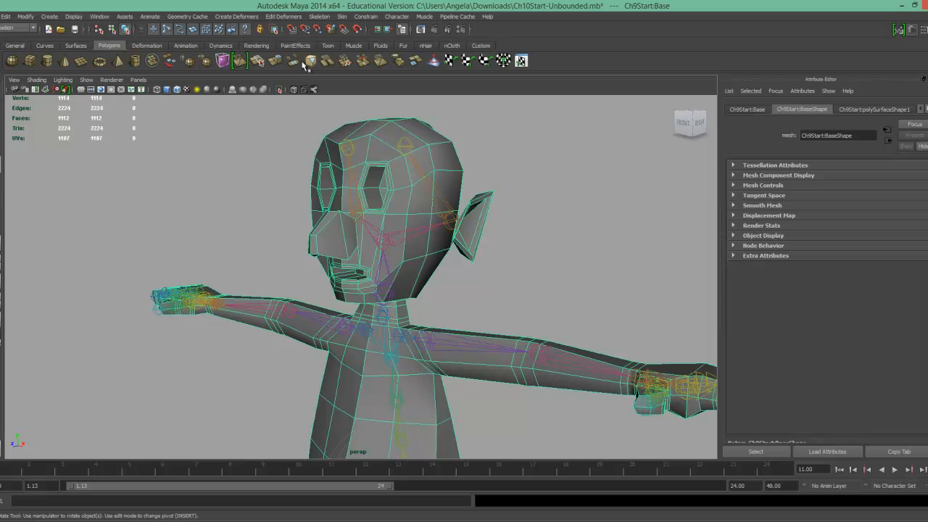
{"action": "left_click", "coordinate": [339, 18]}
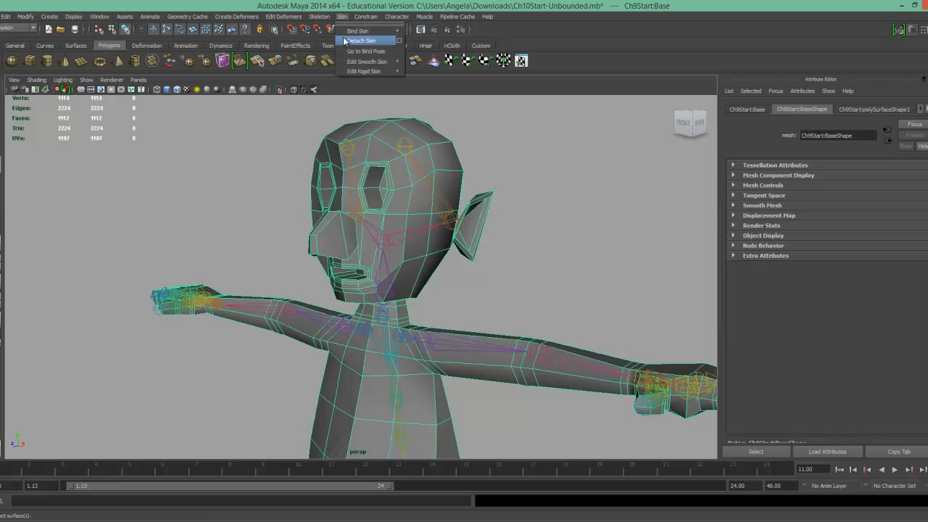
{"action": "mouse_move", "coordinate": [347, 64]}
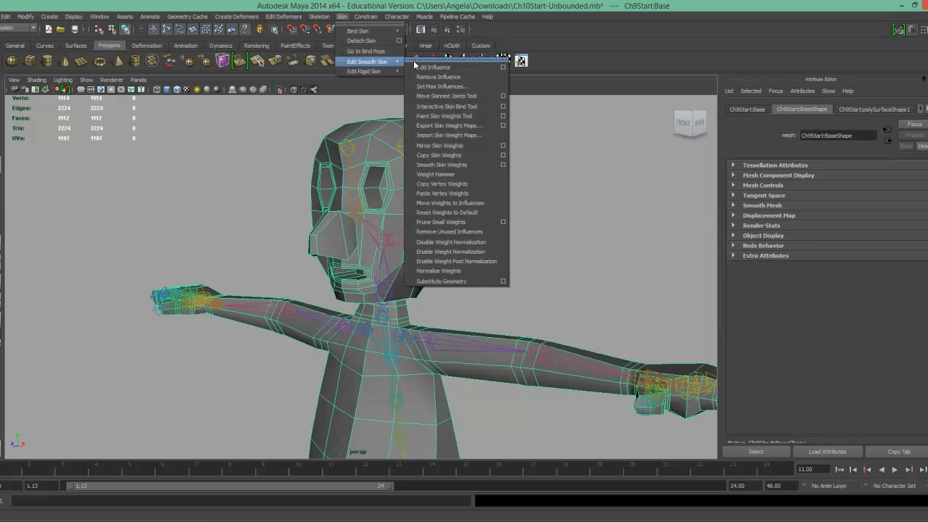
{"action": "left_click", "coordinate": [503, 117]}
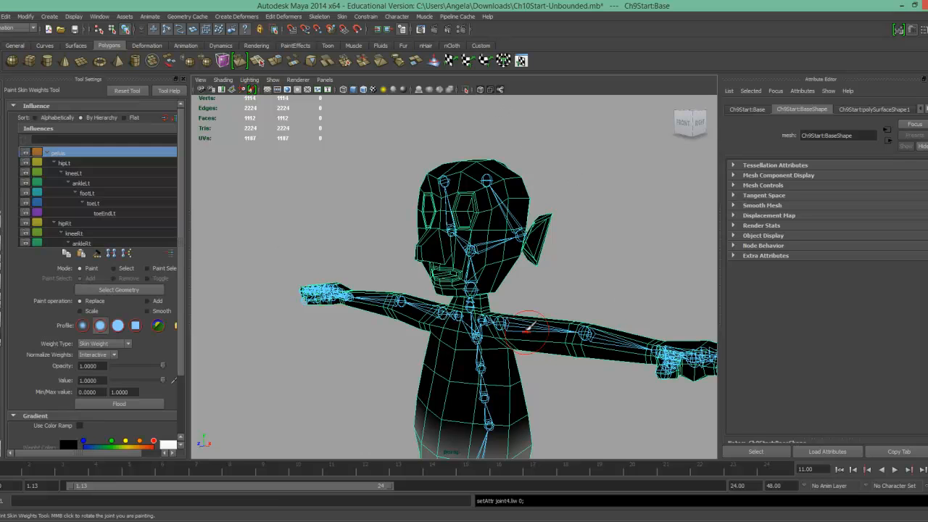
{"action": "middle_click_drag", "start_coordinate": [554, 367], "coordinate": [538, 297], "text": "alt"}
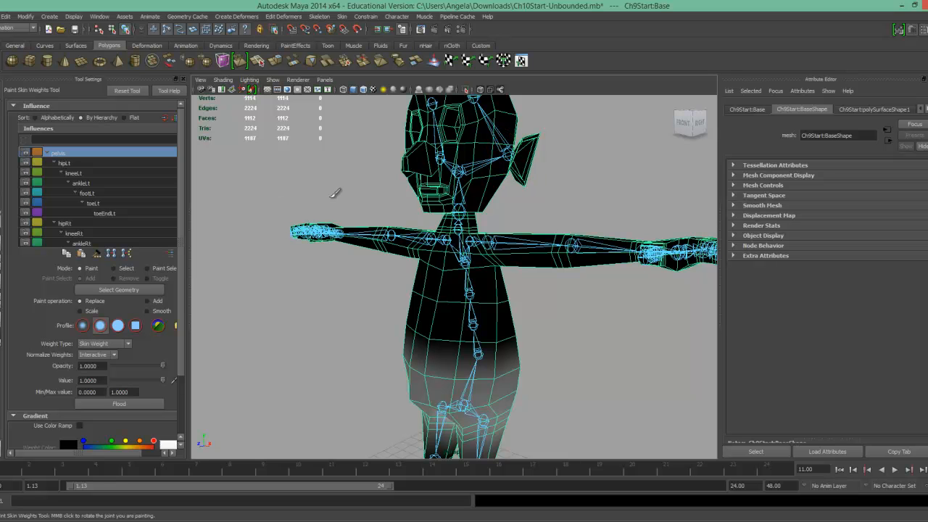
{"action": "left_click_drag", "start_coordinate": [335, 194], "coordinate": [379, 197], "text": "alt"}
{"action": "middle_click_drag", "start_coordinate": [422, 198], "coordinate": [405, 253], "text": "alt"}
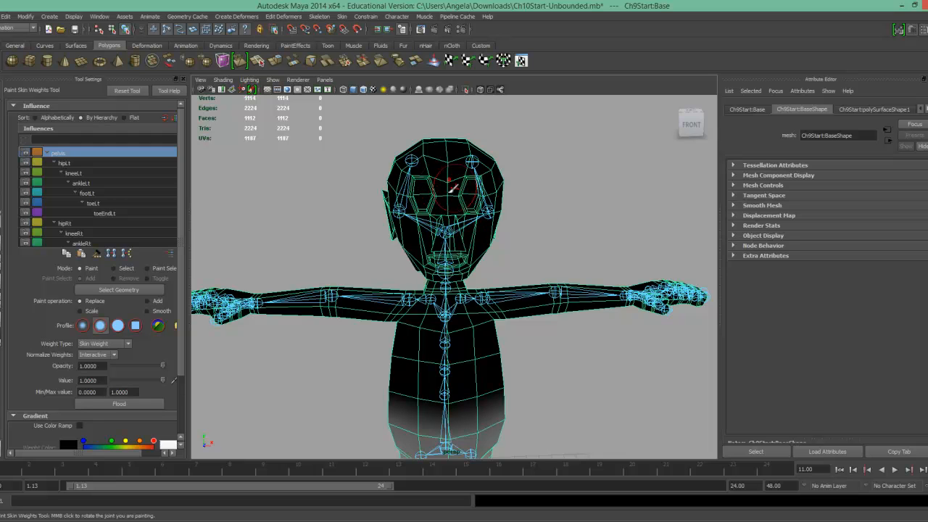
{"action": "left_click_drag", "start_coordinate": [523, 219], "coordinate": [491, 217], "text": "alt"}
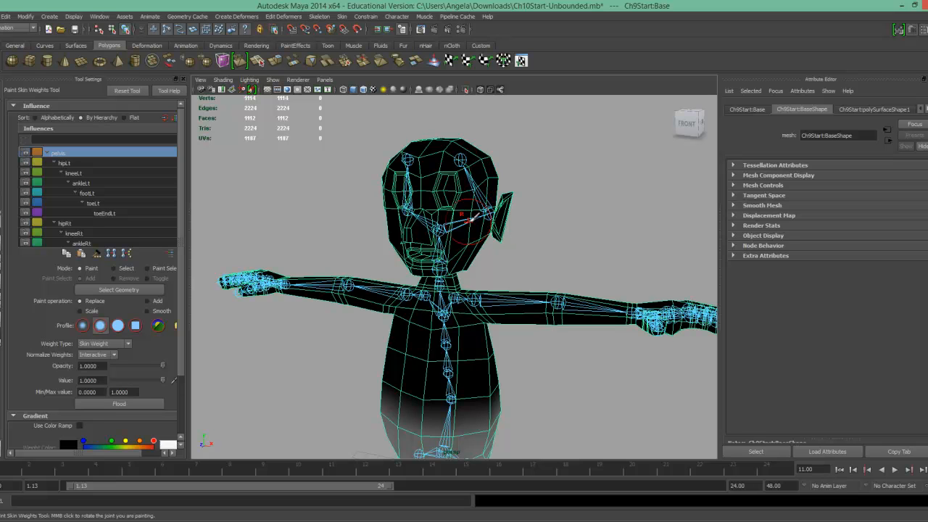
Try a Replace stroke of pelvis weight on the side of the head near the left ear, and undo it
{"action": "left_click_drag", "start_coordinate": [479, 190], "coordinate": [476, 208]}
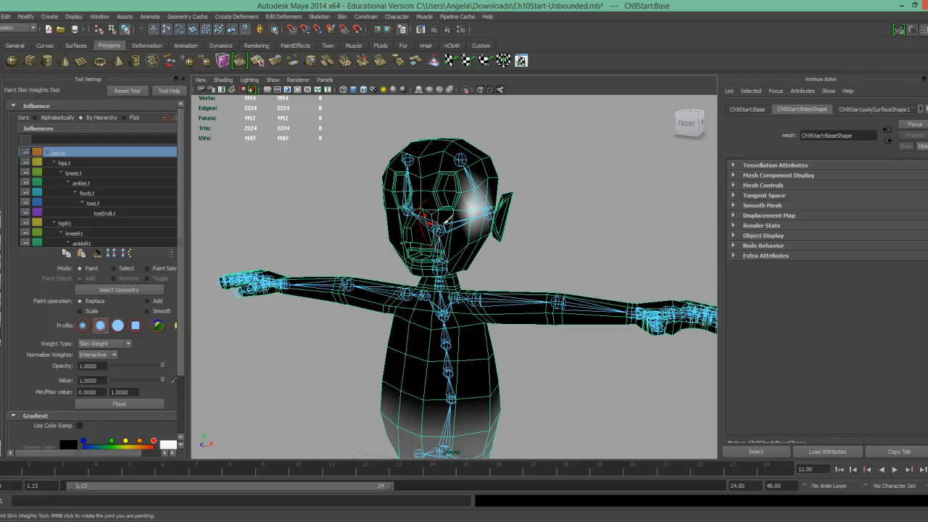
{"action": "key", "text": "ctrl+z"}
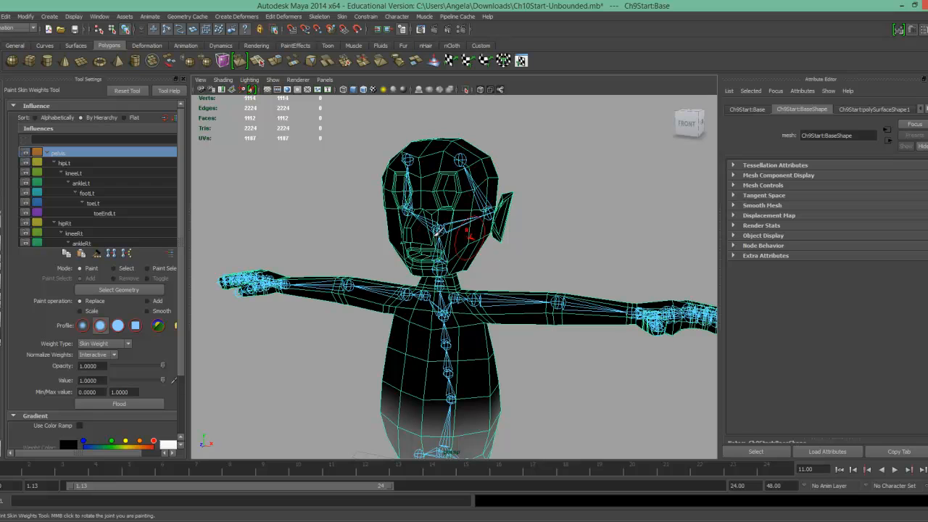
{"action": "key", "text": "ctrl+z"}
{"action": "left_click_drag", "start_coordinate": [431, 196], "coordinate": [426, 199], "text": "alt"}
{"action": "left_click_drag", "start_coordinate": [423, 196], "coordinate": [416, 194], "text": "alt"}
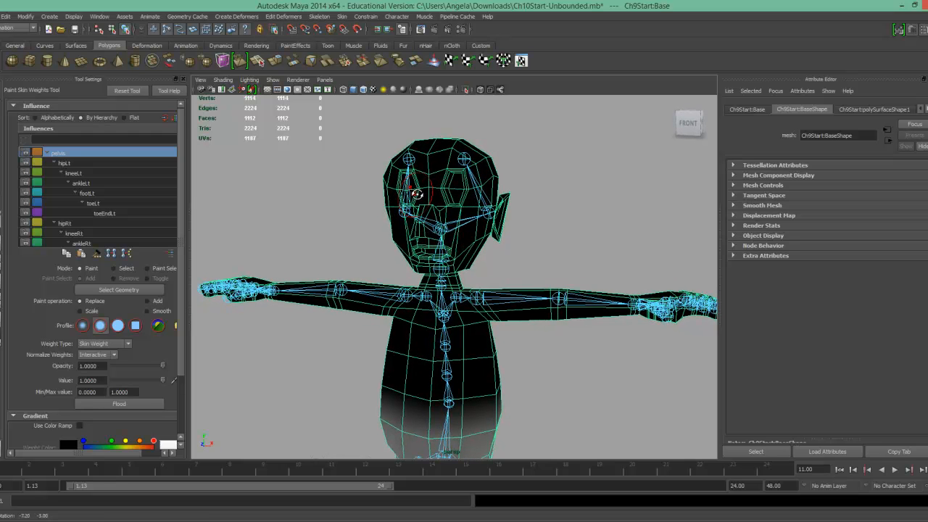
Widen the tool settings and choose joint1 under headEnd as the influence to paint
{"action": "left_click_drag", "start_coordinate": [186, 184], "coordinate": [246, 193]}
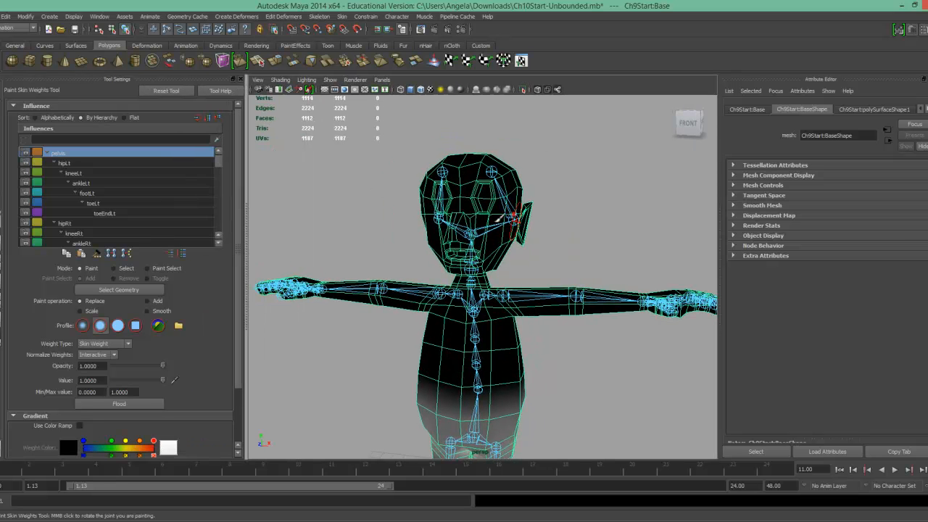
{"action": "left_click_drag", "start_coordinate": [222, 167], "coordinate": [222, 234]}
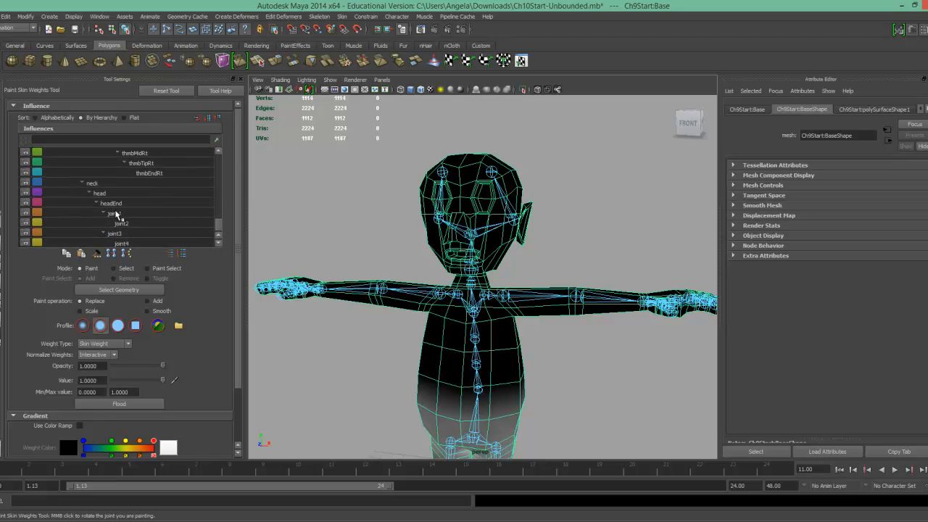
{"action": "left_click", "coordinate": [115, 215]}
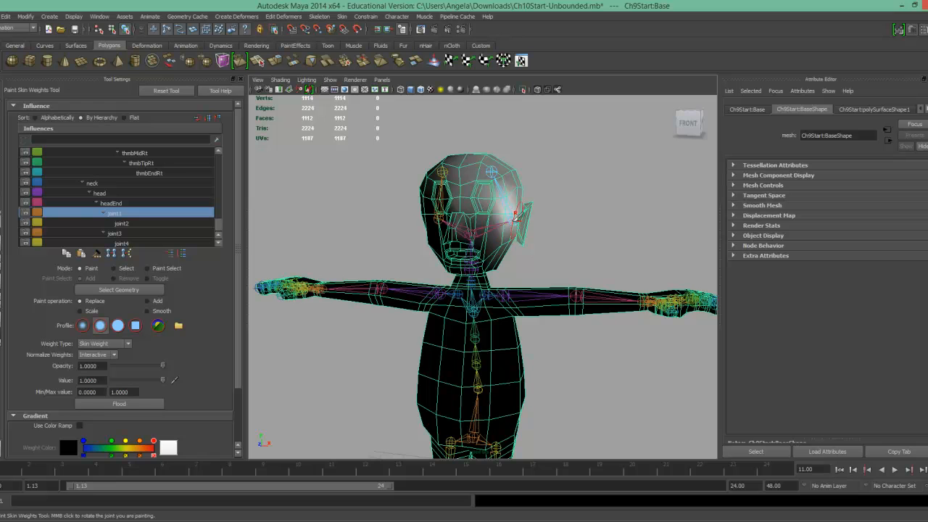
Shrink the brush and paint joint1 weight onto the left ear with the Replace operation at value 1
{"action": "right_click_drag", "start_coordinate": [529, 253], "coordinate": [601, 247], "text": "alt"}
{"action": "middle_click_drag", "start_coordinate": [535, 236], "coordinate": [487, 238], "text": "alt"}
{"action": "right_click_drag", "start_coordinate": [485, 230], "coordinate": [516, 225], "text": "alt"}
{"action": "left_click_drag", "start_coordinate": [516, 225], "coordinate": [478, 216], "text": "alt"}
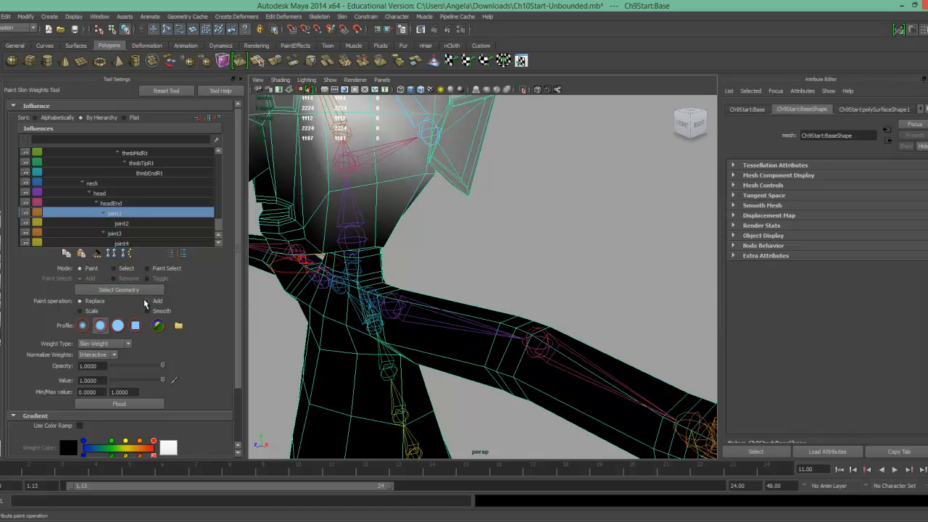
{"action": "scroll", "coordinate": [91, 303], "scroll_direction": "down", "scroll_amount": 1}
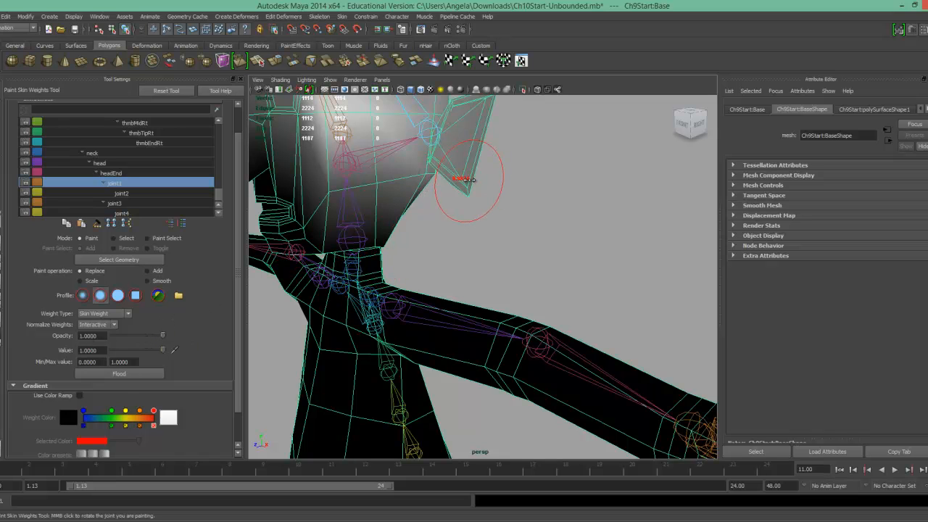
{"action": "left_click_drag", "start_coordinate": [461, 179], "coordinate": [451, 179]}
{"action": "left_click_drag", "start_coordinate": [455, 210], "coordinate": [438, 220], "text": "alt"}
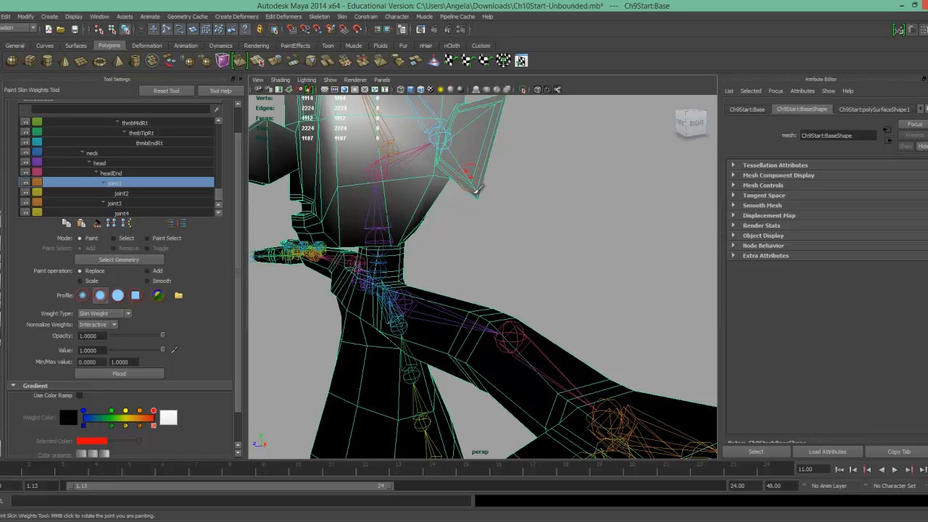
{"action": "left_click_drag", "start_coordinate": [451, 187], "coordinate": [462, 186], "text": "alt"}
{"action": "right_click_drag", "start_coordinate": [462, 186], "coordinate": [508, 182], "text": "alt"}
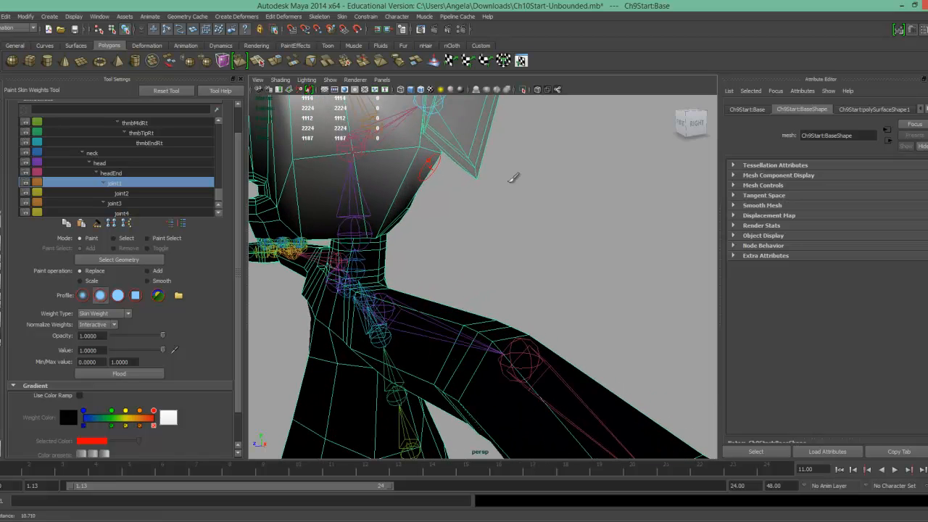
{"action": "mouse_move", "coordinate": [489, 188]}
{"action": "left_mouse_down", "text": "alt"}
{"action": "mouse_move", "coordinate": [475, 149]}
{"action": "mouse_move", "coordinate": [481, 169]}
{"action": "left_mouse_up", "text": "alt"}
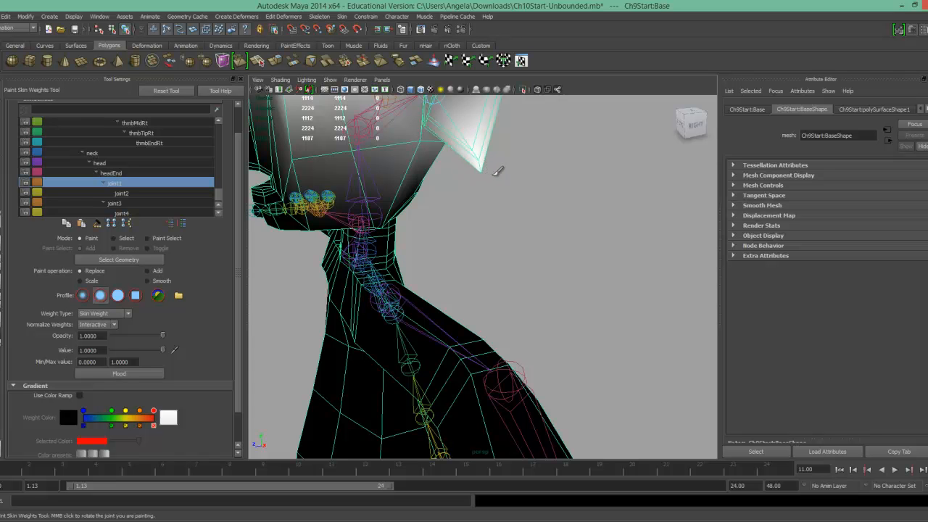
Paint joint1 weight over the back and remaining lower parts of the left ear with Replace at value 1
{"action": "left_click_drag", "start_coordinate": [441, 165], "coordinate": [292, 162], "text": "alt"}
{"action": "left_click_drag", "start_coordinate": [531, 150], "coordinate": [529, 156]}
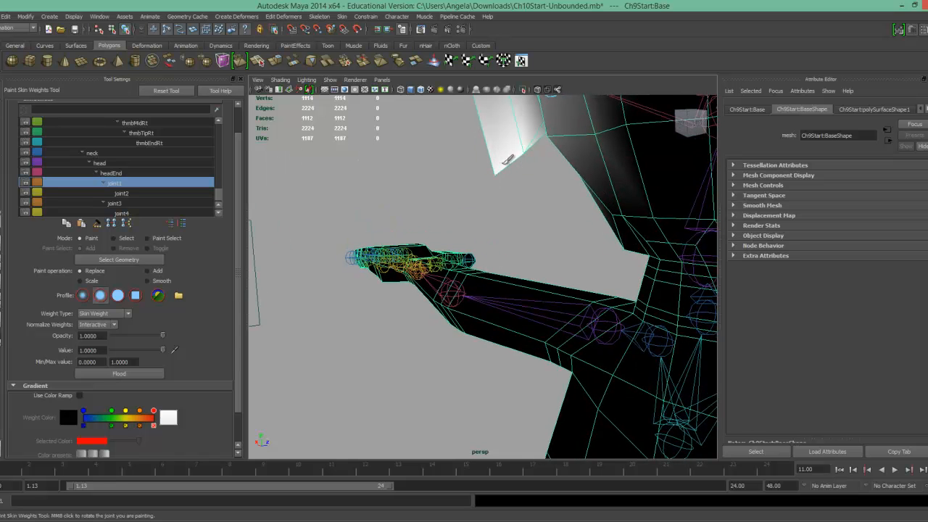
{"action": "right_click_drag", "start_coordinate": [534, 190], "coordinate": [416, 184], "text": "alt"}
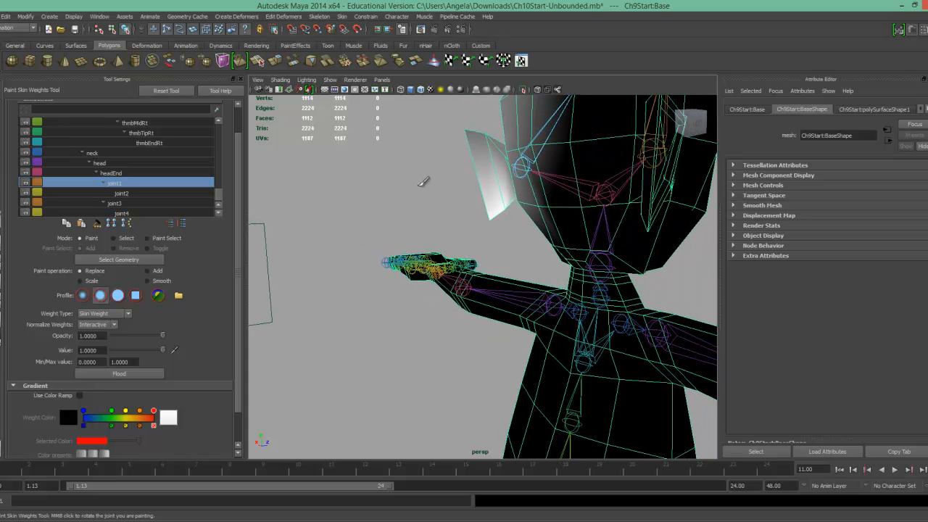
{"action": "mouse_move", "coordinate": [454, 208]}
{"action": "left_mouse_down", "text": "alt"}
{"action": "mouse_move", "coordinate": [416, 207]}
{"action": "mouse_move", "coordinate": [418, 194]}
{"action": "mouse_move", "coordinate": [633, 198]}
{"action": "mouse_move", "coordinate": [697, 217]}
{"action": "mouse_move", "coordinate": [743, 205]}
{"action": "left_mouse_up", "text": "alt"}
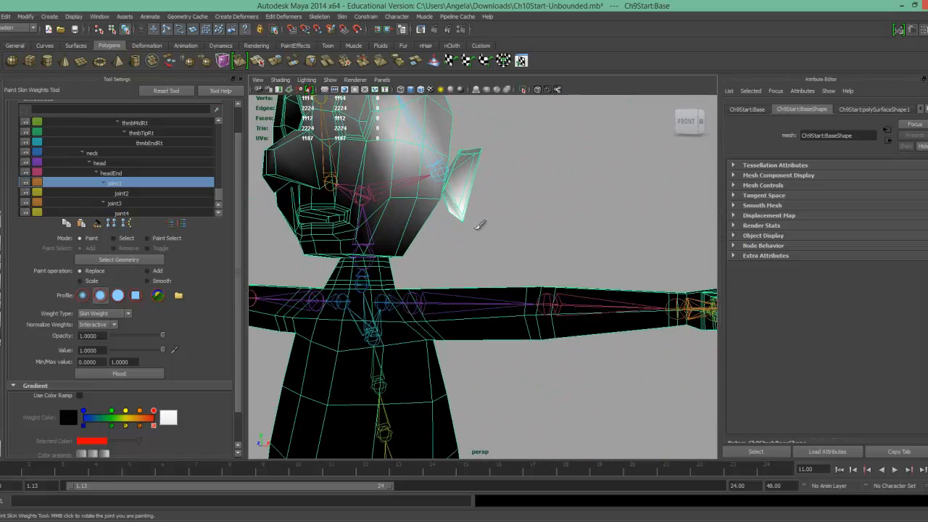
{"action": "right_click_drag", "start_coordinate": [525, 224], "coordinate": [568, 222], "text": "alt"}
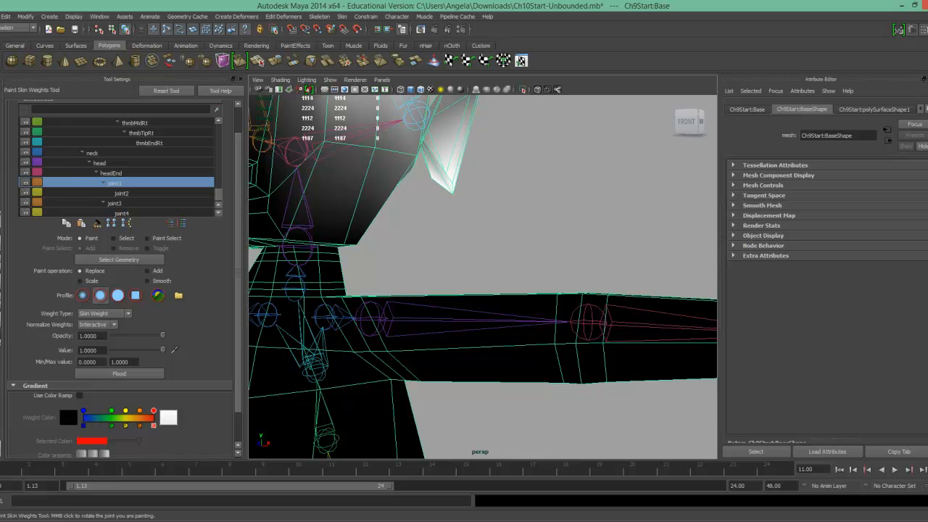
Leave weight painting, try rotating the left shoulder joint about -18 degrees in Z, and undo the rotation
{"action": "key", "text": "q"}
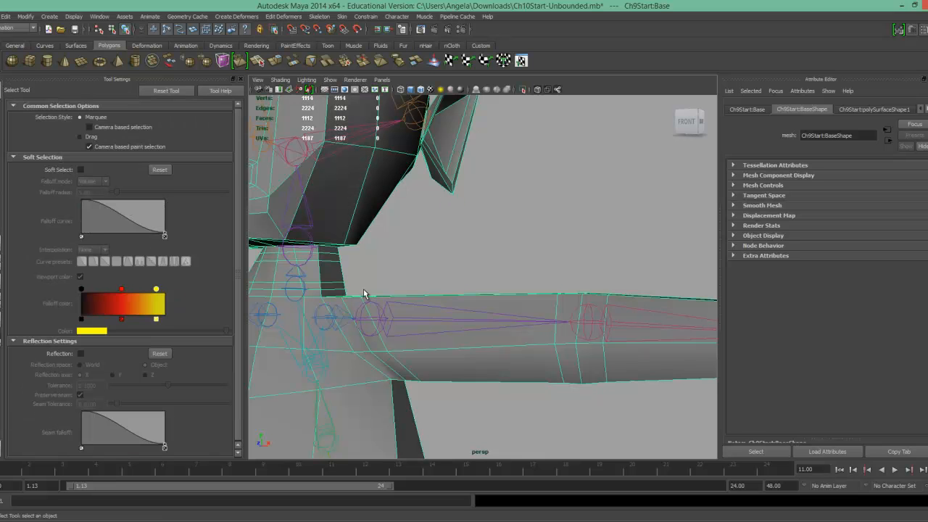
{"action": "left_click", "coordinate": [373, 301]}
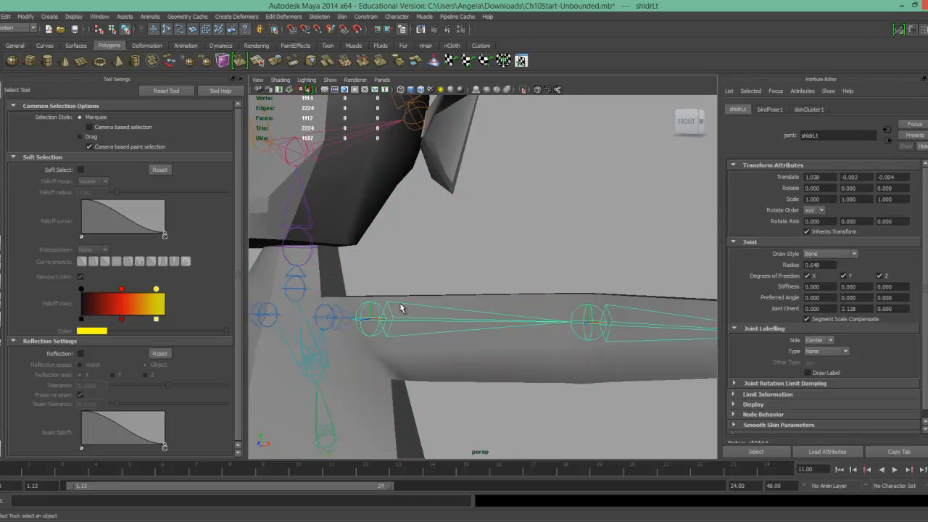
{"action": "key", "text": "e"}
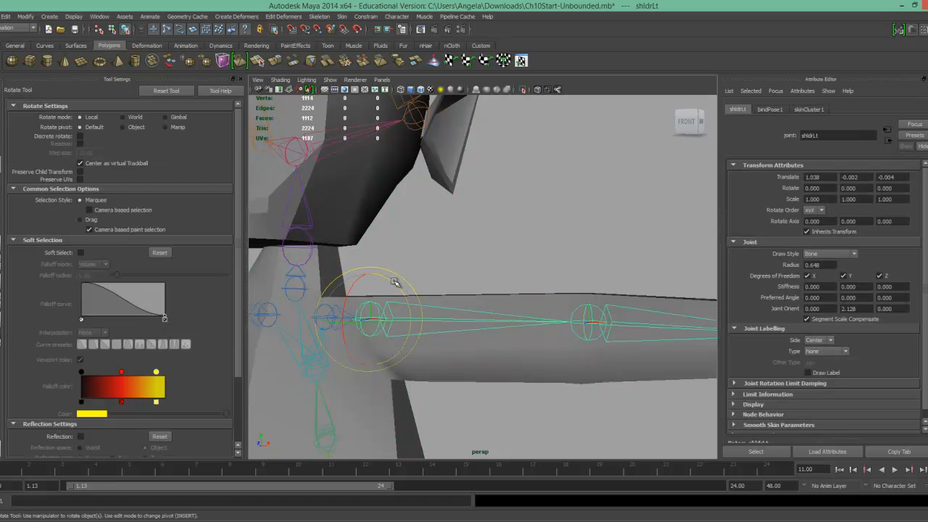
{"action": "mouse_move", "coordinate": [395, 290]}
{"action": "left_mouse_down"}
{"action": "mouse_move", "coordinate": [396, 320]}
{"action": "mouse_move", "coordinate": [382, 255]}
{"action": "mouse_move", "coordinate": [384, 299]}
{"action": "left_mouse_up"}
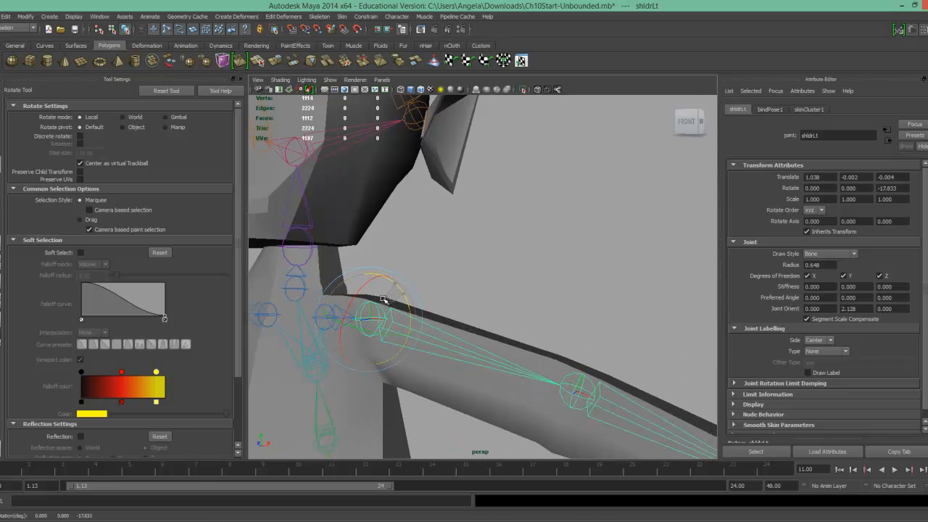
{"action": "key", "text": "ctrl+z"}
Lower the left arm by rotating the left shoulder joint to about -33 degrees in Z
{"action": "right_click_drag", "start_coordinate": [500, 298], "coordinate": [226, 291], "text": "alt"}
{"action": "left_click_drag", "start_coordinate": [440, 327], "coordinate": [444, 299], "text": "alt"}
{"action": "middle_click_drag", "start_coordinate": [444, 299], "coordinate": [437, 258], "text": "alt"}
{"action": "right_click_drag", "start_coordinate": [362, 280], "coordinate": [395, 279], "text": "alt"}
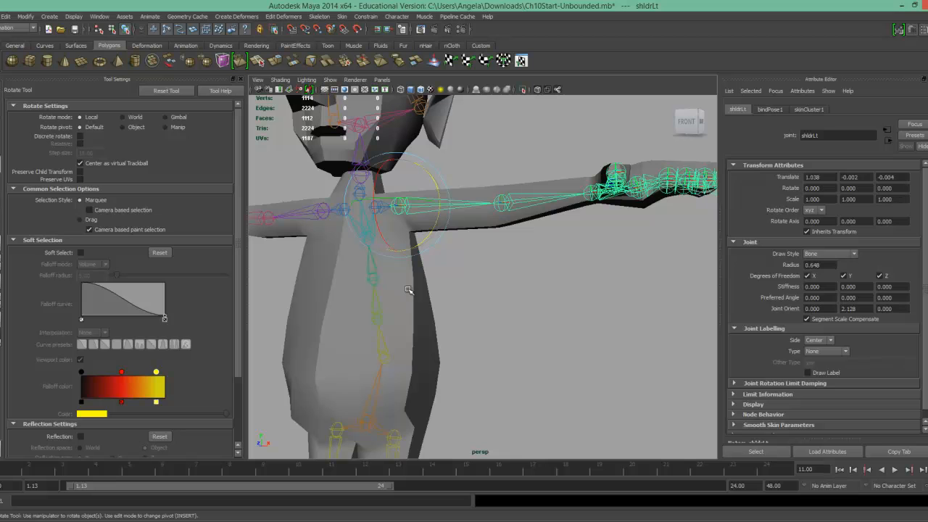
{"action": "left_click_drag", "start_coordinate": [437, 187], "coordinate": [430, 213]}
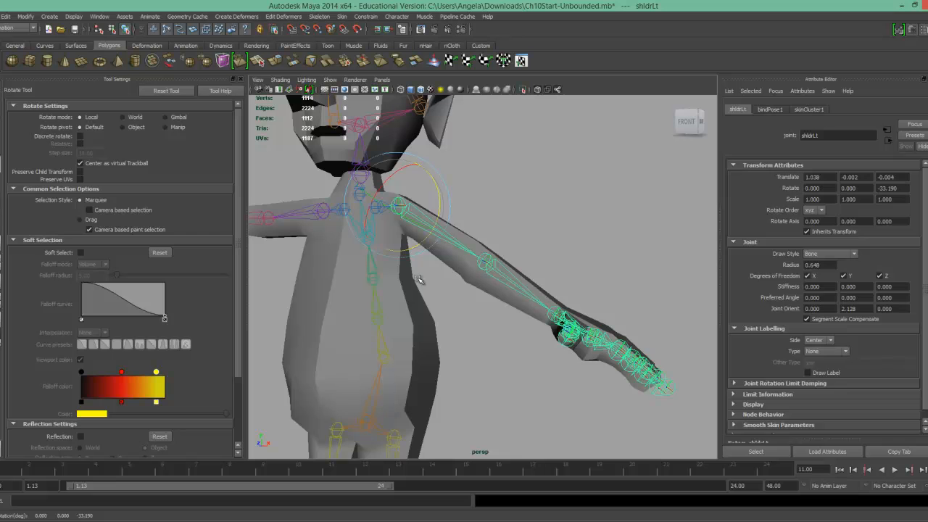
Select the character mesh around the left armpit and start the Paint Skin Weights Tool
{"action": "right_click_drag", "start_coordinate": [418, 313], "coordinate": [433, 303], "text": "alt"}
{"action": "middle_click_drag", "start_coordinate": [433, 303], "coordinate": [513, 277], "text": "alt"}
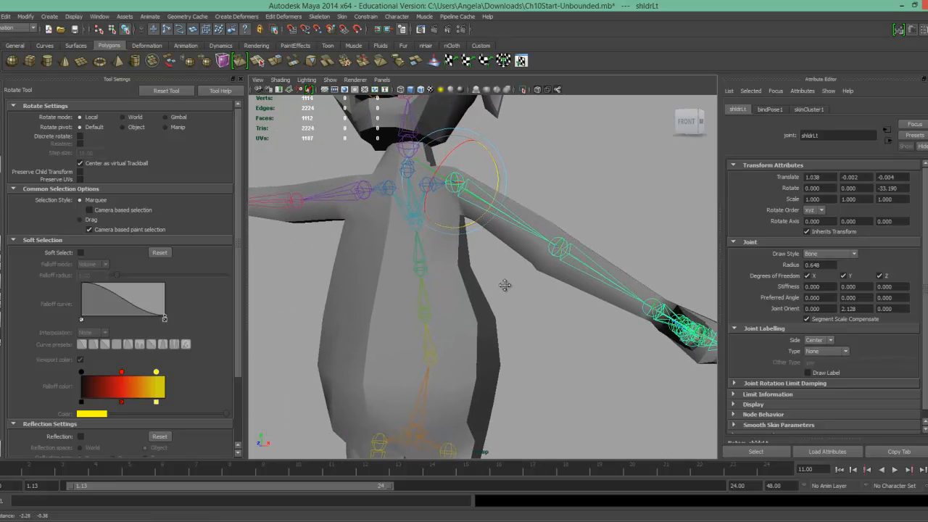
{"action": "left_click_drag", "start_coordinate": [513, 278], "coordinate": [422, 275], "text": "alt"}
{"action": "left_click", "coordinate": [433, 275]}
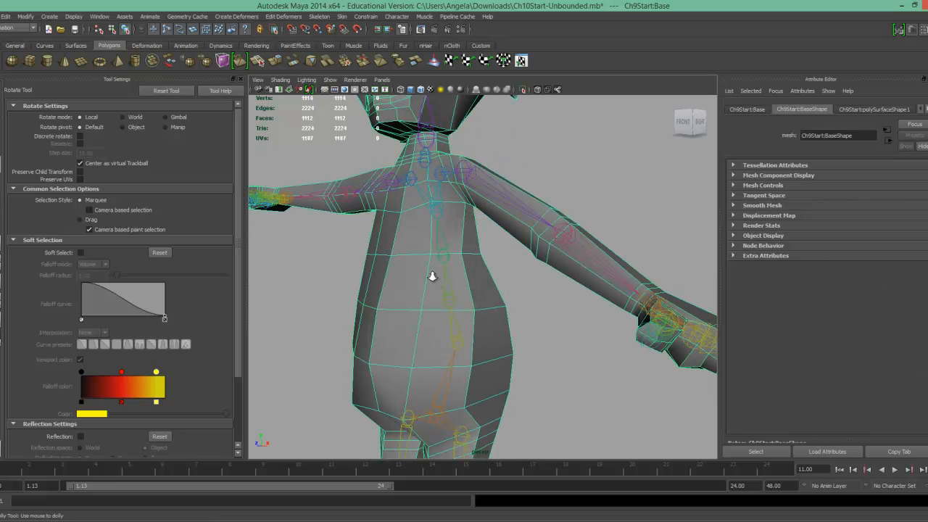
{"action": "right_click_drag", "start_coordinate": [425, 275], "coordinate": [475, 275], "text": "alt"}
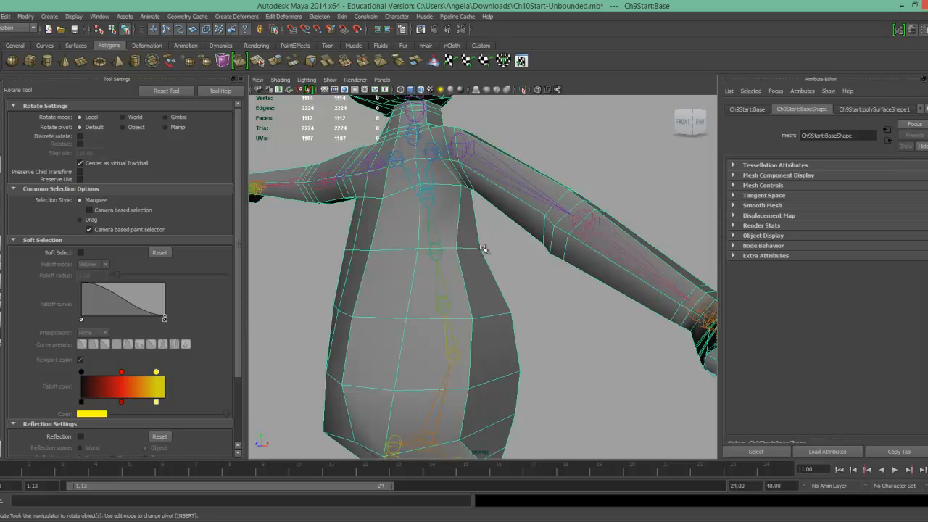
{"action": "mouse_move", "coordinate": [464, 254]}
{"action": "left_mouse_down", "text": "alt"}
{"action": "mouse_move", "coordinate": [440, 256]}
{"action": "mouse_move", "coordinate": [451, 262]}
{"action": "left_mouse_up", "text": "alt"}
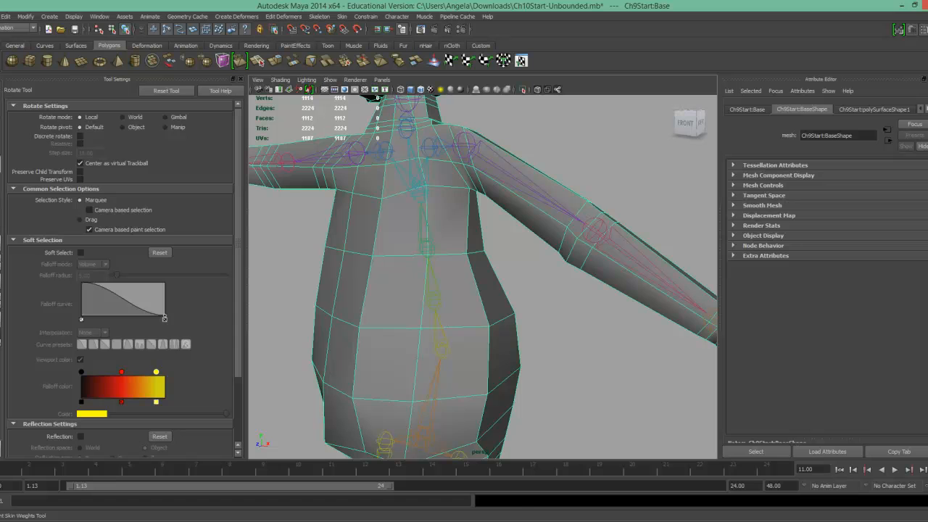
{"action": "left_click", "coordinate": [1, 223]}
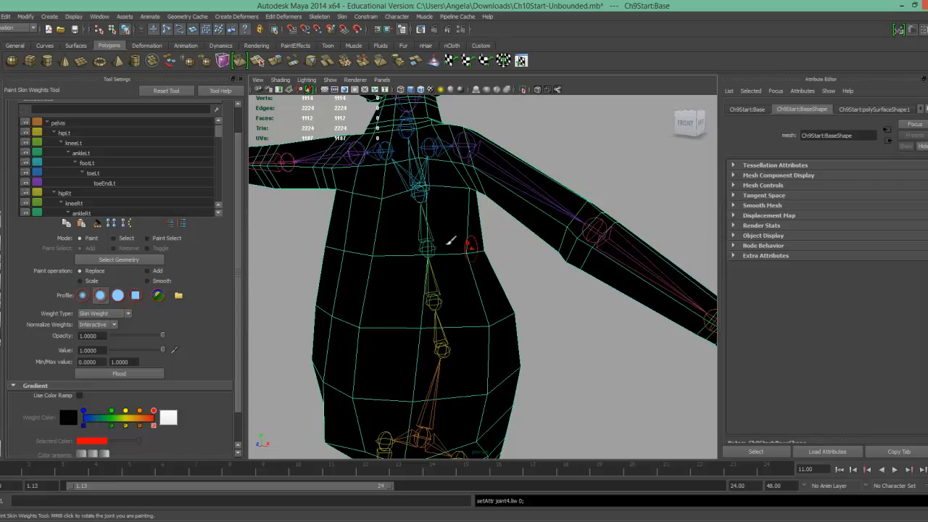
Find the spine joints among the influences, check spine4's weights on the torso, and make spine3 the influence to paint
{"action": "scroll", "coordinate": [221, 177], "scroll_direction": "down", "scroll_amount": 10}
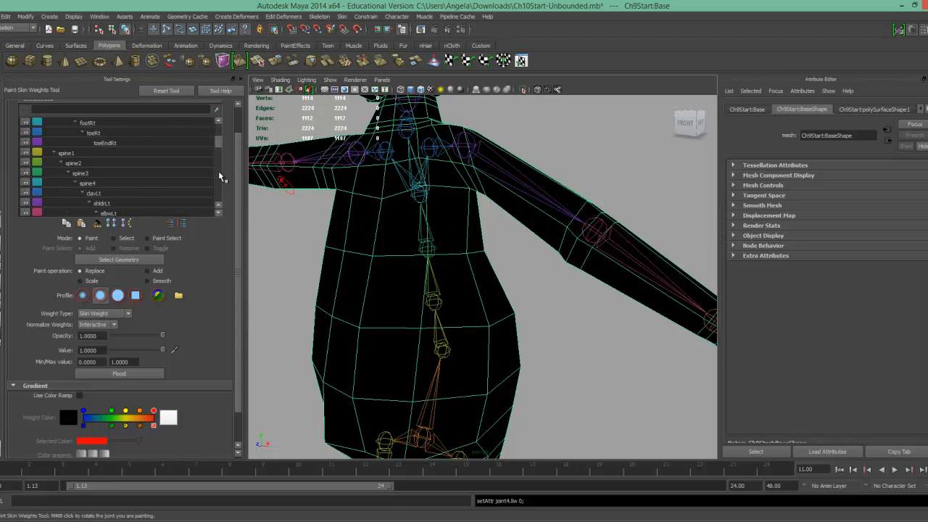
{"action": "scroll", "coordinate": [217, 180], "scroll_direction": "down", "scroll_amount": 8}
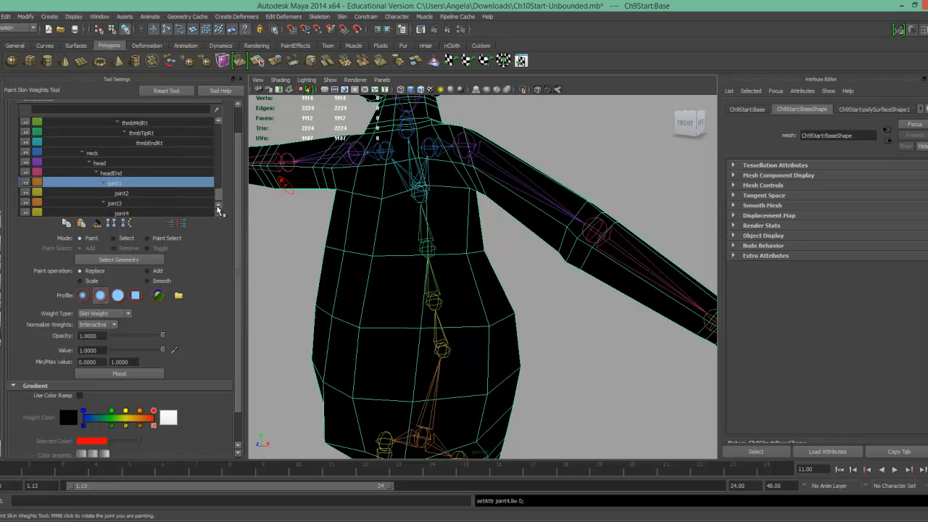
{"action": "scroll", "coordinate": [220, 184], "scroll_direction": "up", "scroll_amount": 8}
{"action": "scroll", "coordinate": [223, 168], "scroll_direction": "down", "scroll_amount": 3}
{"action": "scroll", "coordinate": [223, 173], "scroll_direction": "up", "scroll_amount": 6}
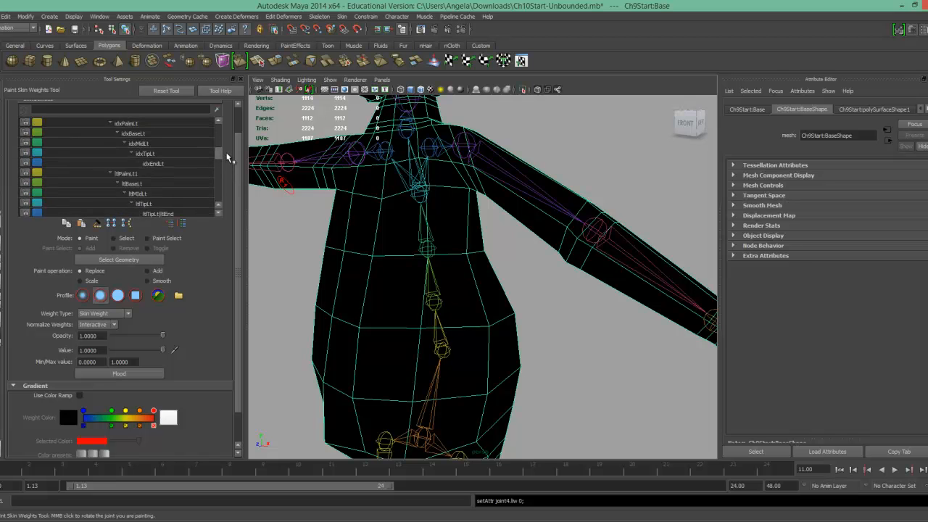
{"action": "scroll", "coordinate": [227, 154], "scroll_direction": "up", "scroll_amount": 3}
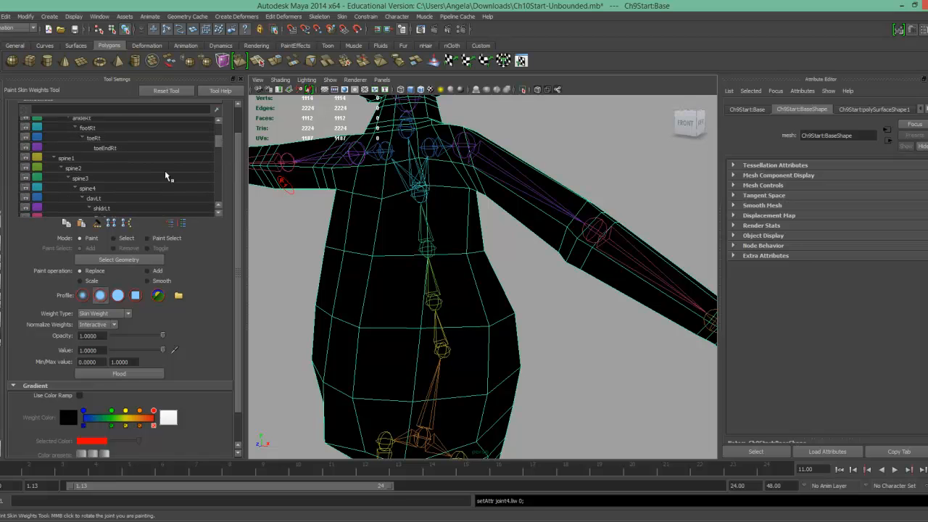
{"action": "left_click", "coordinate": [96, 190]}
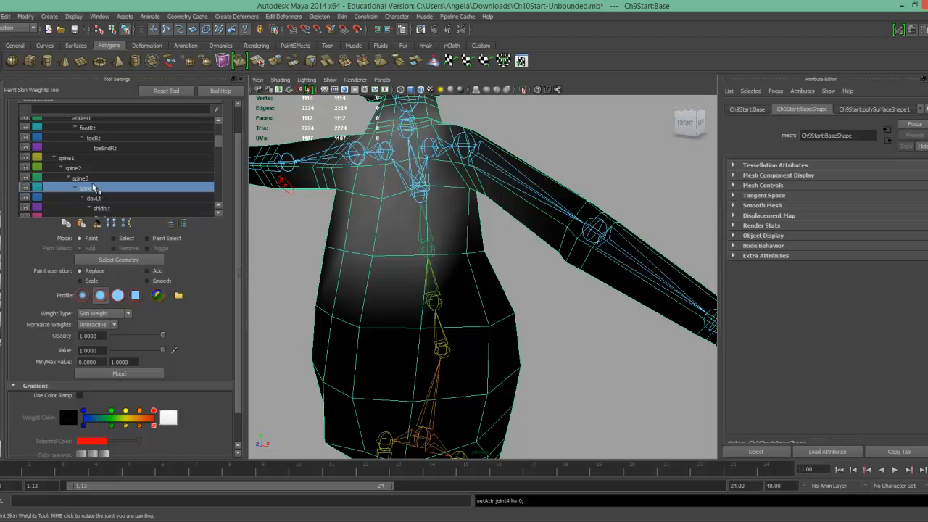
{"action": "left_click", "coordinate": [93, 179]}
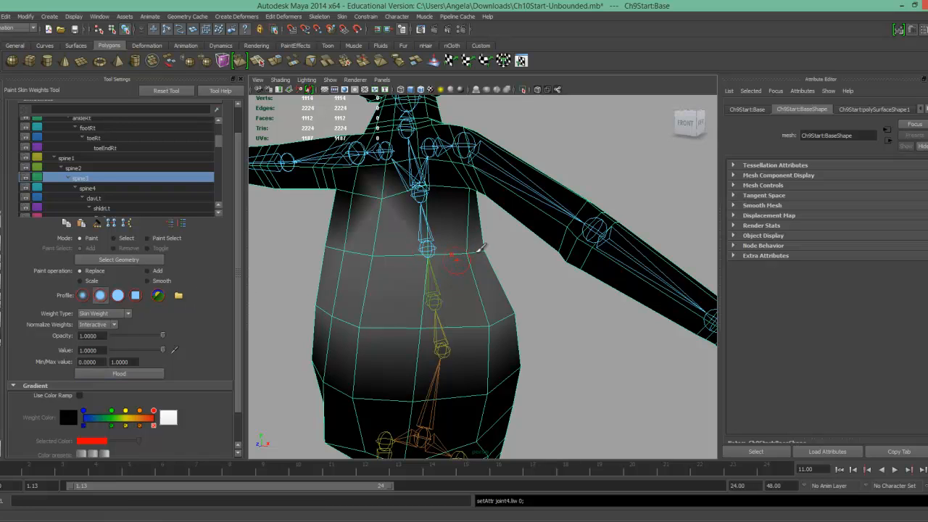
Paint spine3 weight onto the left side of the torso below the armpit with Replace at value 0.6
{"action": "double_click", "coordinate": [103, 351]}
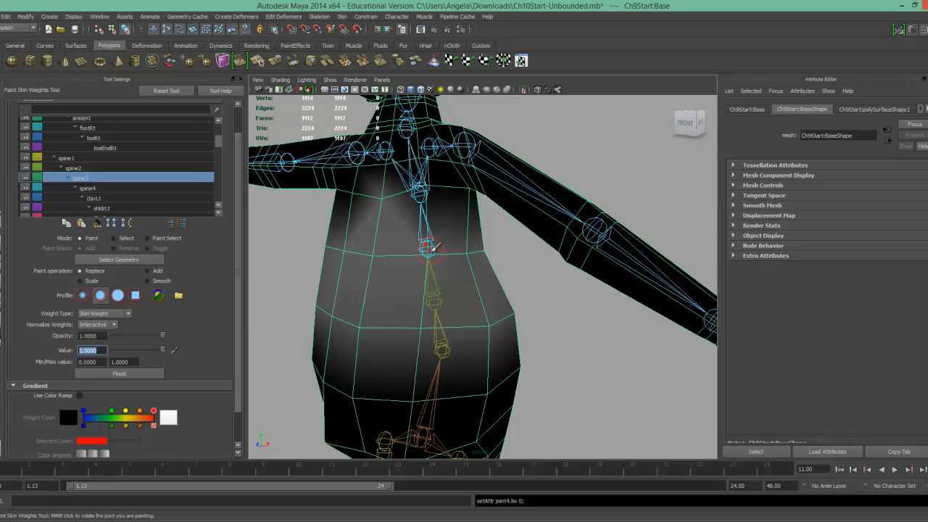
{"action": "type", "text": ".6"}
{"action": "key", "text": "Return"}
{"action": "mouse_move", "coordinate": [468, 250]}
{"action": "left_mouse_down"}
{"action": "mouse_move", "coordinate": [489, 250]}
{"action": "mouse_move", "coordinate": [489, 269]}
{"action": "mouse_move", "coordinate": [491, 254]}
{"action": "left_mouse_up"}
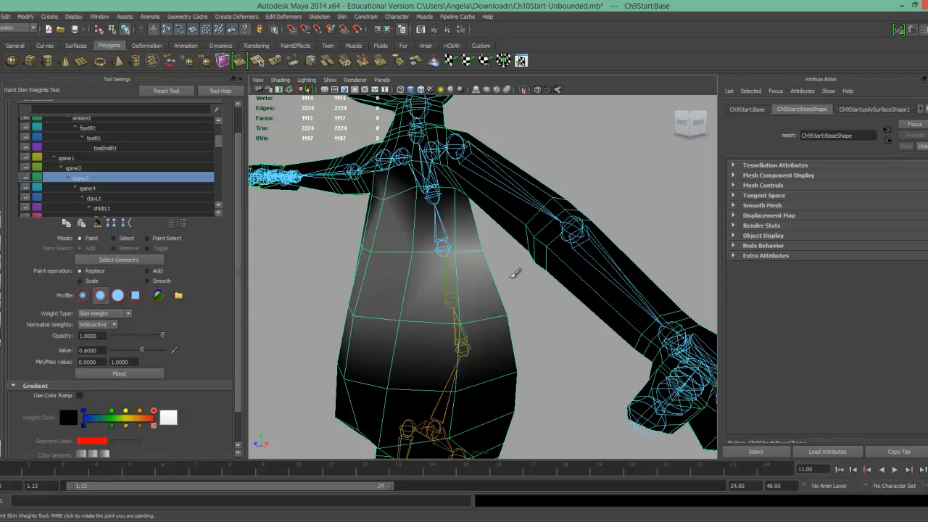
{"action": "left_click_drag", "start_coordinate": [518, 275], "coordinate": [438, 249], "text": "alt"}
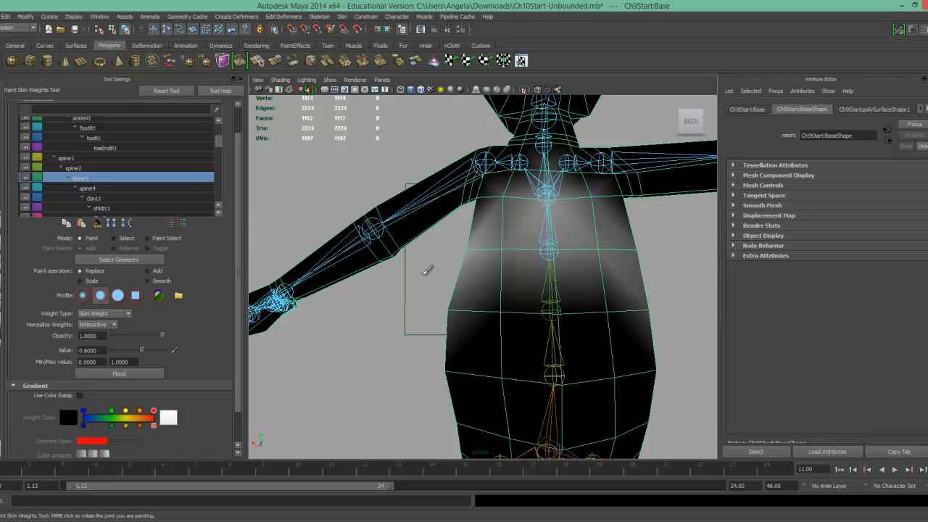
{"action": "mouse_move", "coordinate": [365, 286]}
{"action": "left_mouse_down", "text": "alt"}
{"action": "mouse_move", "coordinate": [382, 296]}
{"action": "mouse_move", "coordinate": [586, 311]}
{"action": "mouse_move", "coordinate": [586, 292]}
{"action": "mouse_move", "coordinate": [576, 292]}
{"action": "left_mouse_up", "text": "alt"}
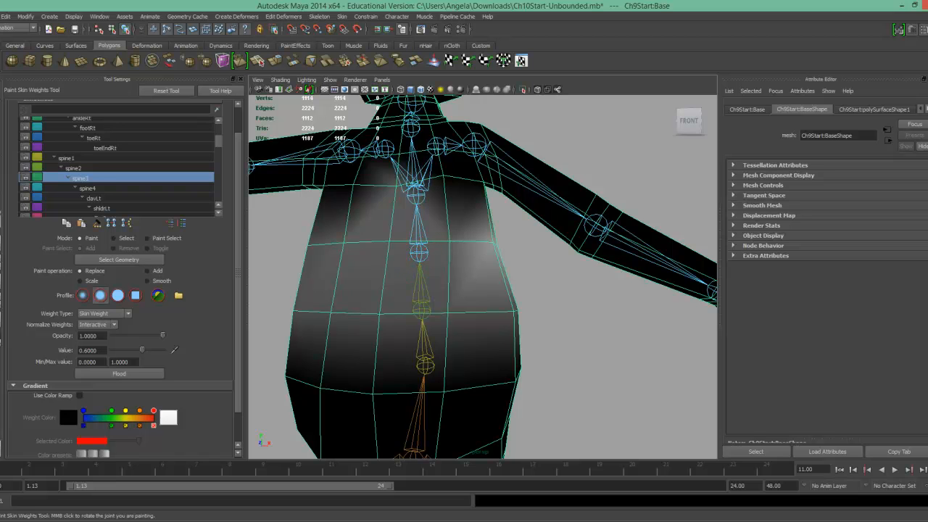
Leave weight painting and rotate the left shoulder joint to about -28 degrees in Z to test the armpit deformation
{"action": "key", "text": "q"}
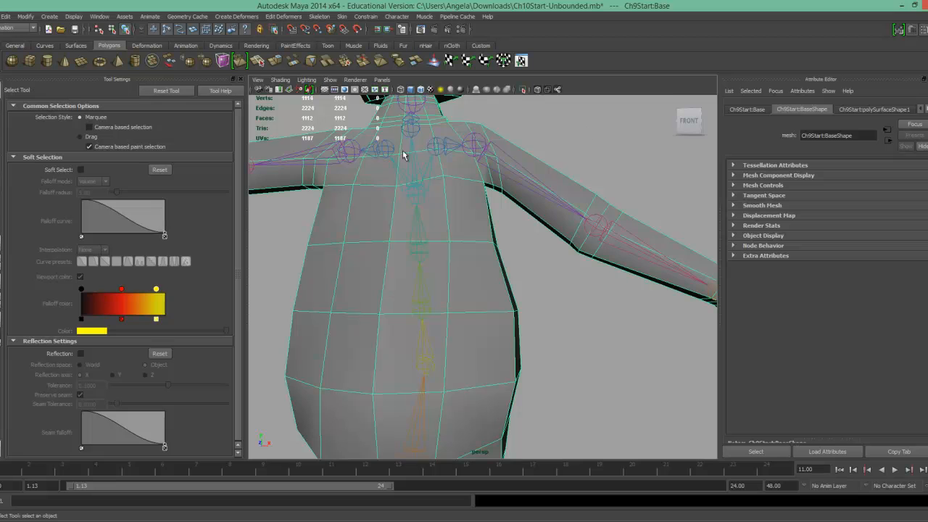
{"action": "left_click", "coordinate": [475, 142]}
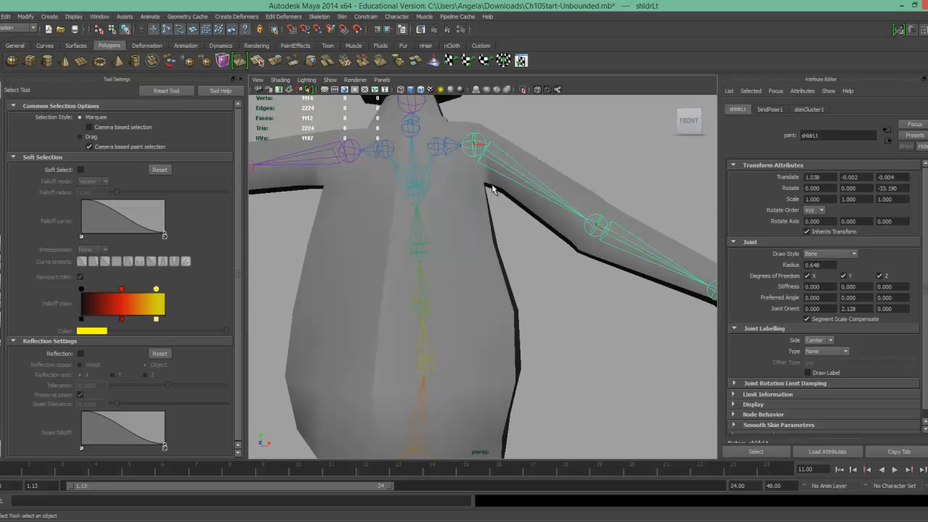
{"action": "key", "text": "e"}
{"action": "mouse_move", "coordinate": [518, 144]}
{"action": "left_mouse_down"}
{"action": "mouse_move", "coordinate": [482, 110]}
{"action": "mouse_move", "coordinate": [512, 124]}
{"action": "mouse_move", "coordinate": [507, 116]}
{"action": "mouse_move", "coordinate": [510, 149]}
{"action": "mouse_move", "coordinate": [516, 138]}
{"action": "left_mouse_up"}
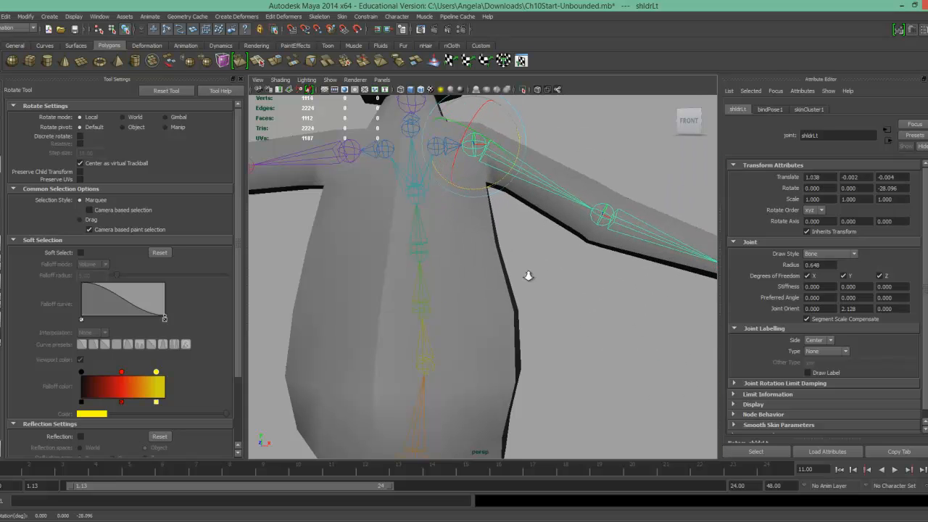
Return the whole skeleton to its preferred angle from the pelvis joint
{"action": "scroll", "coordinate": [529, 274], "scroll_direction": "down", "scroll_amount": 2}
{"action": "left_click", "coordinate": [429, 417]}
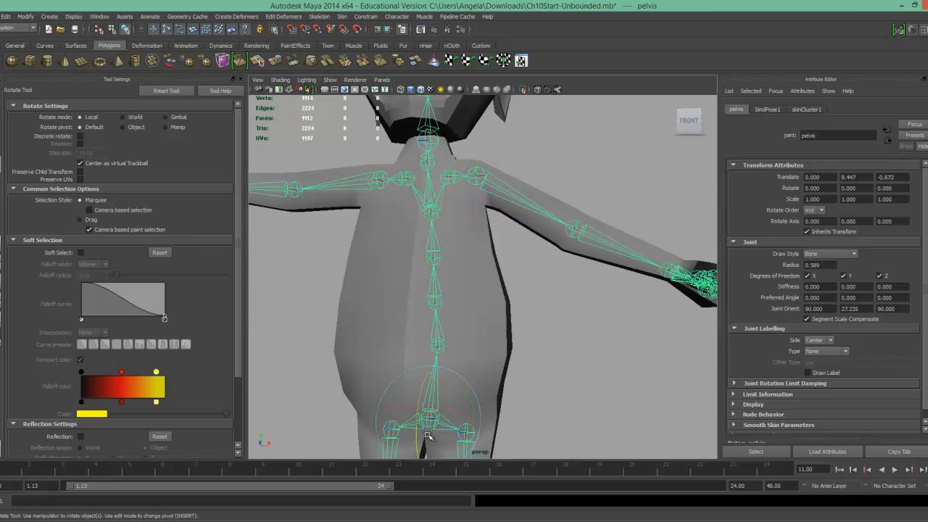
{"action": "right_click", "coordinate": [430, 418]}
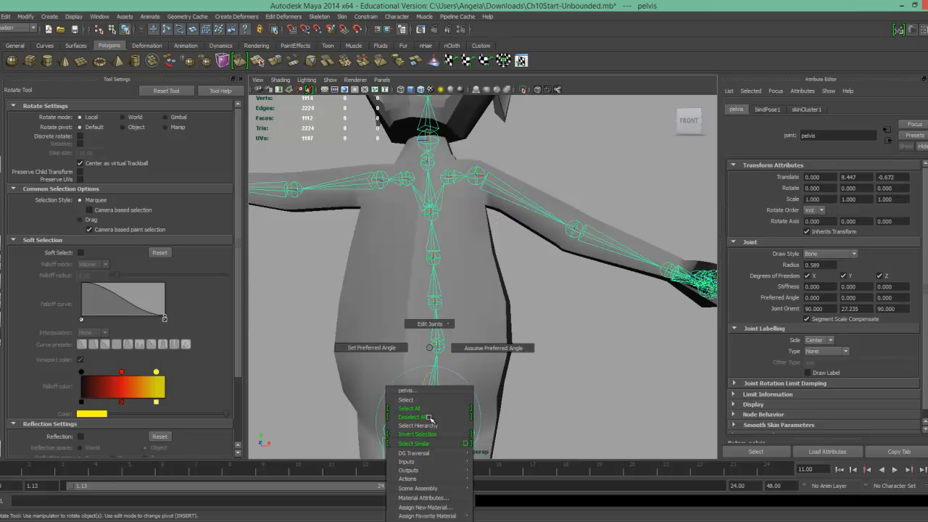
{"action": "left_click", "coordinate": [472, 349]}
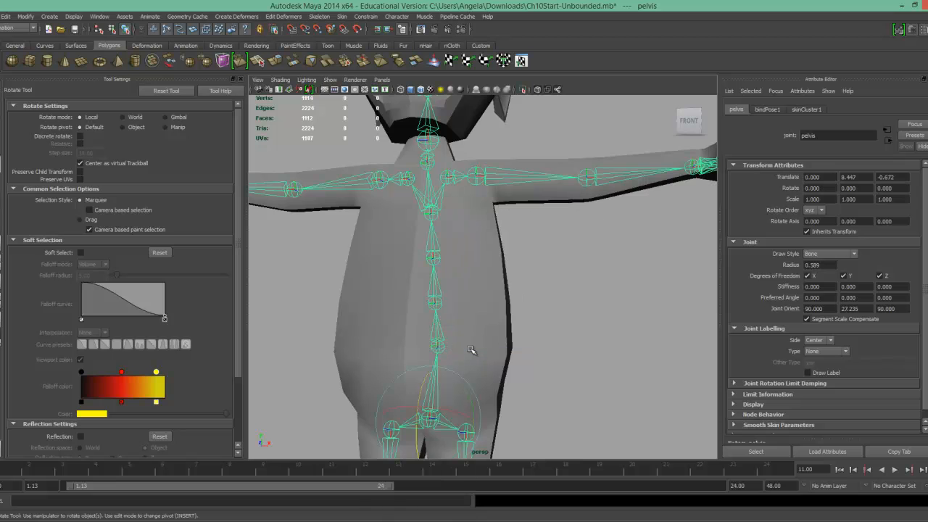
Bend the left knee backward by rotating its joint in Z to about 43 degrees and slightly further
{"action": "middle_click_drag", "start_coordinate": [611, 398], "coordinate": [600, 114], "text": "alt"}
{"action": "left_click", "coordinate": [486, 221]}
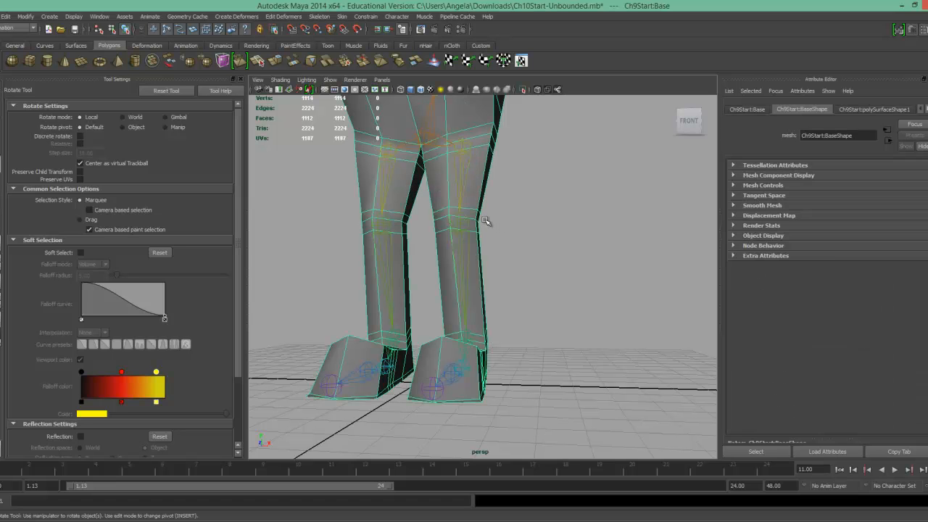
{"action": "left_click", "coordinate": [462, 220]}
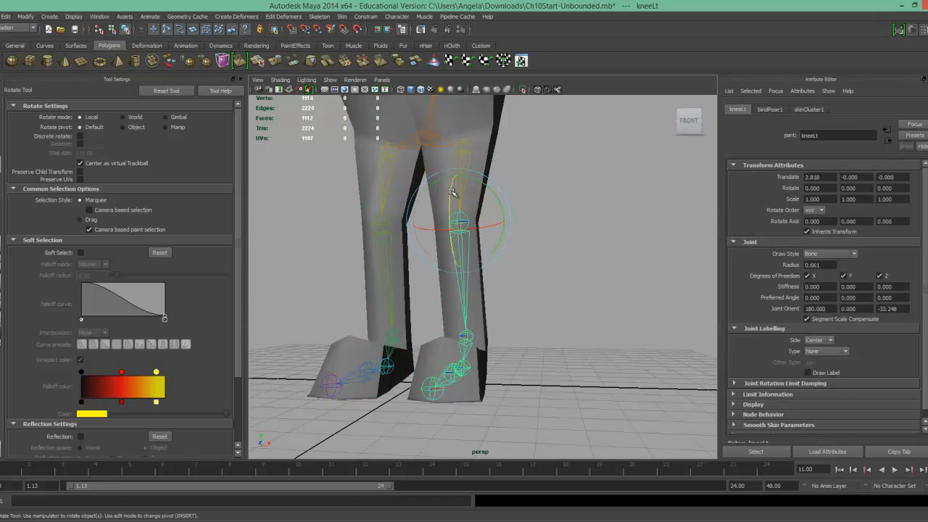
{"action": "left_click_drag", "start_coordinate": [441, 205], "coordinate": [450, 225]}
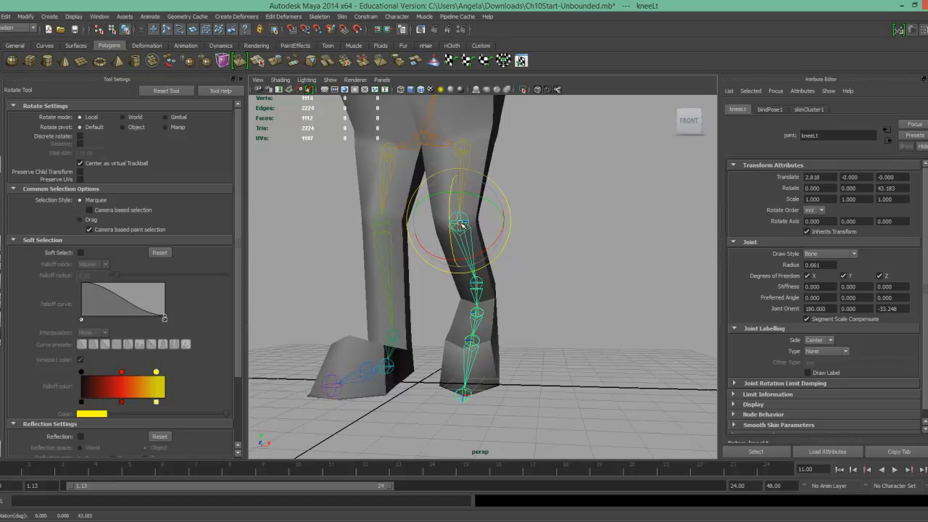
{"action": "left_click_drag", "start_coordinate": [448, 201], "coordinate": [451, 210]}
Select the character mesh at the right foot and start the Paint Skin Weights Tool
{"action": "left_click_drag", "start_coordinate": [472, 360], "coordinate": [403, 349], "text": "alt"}
{"action": "middle_click_drag", "start_coordinate": [402, 352], "coordinate": [408, 199], "text": "alt"}
{"action": "right_click_drag", "start_coordinate": [305, 263], "coordinate": [398, 263], "text": "alt"}
{"action": "left_click", "coordinate": [393, 218]}
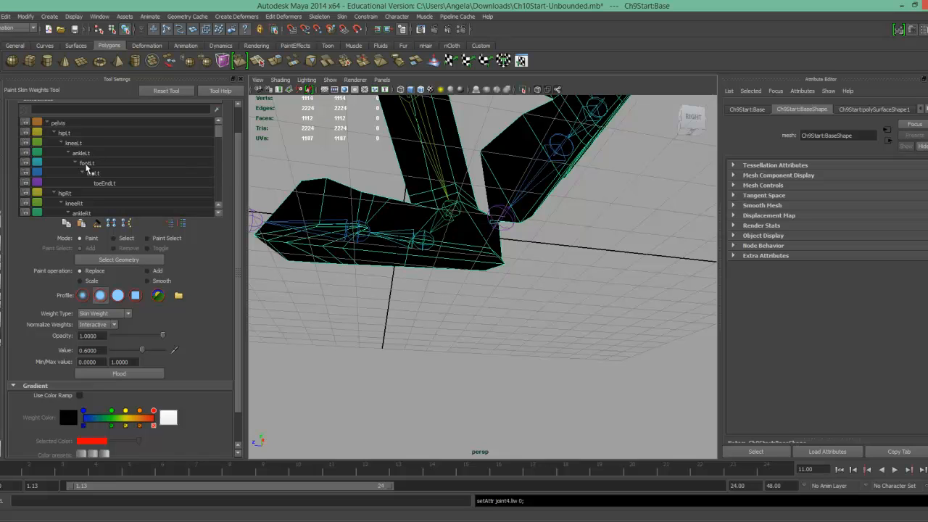
Check the weights of the right ankle and footRt joints and make toeRt the influence to paint
{"action": "scroll", "coordinate": [104, 206], "scroll_direction": "down", "scroll_amount": 1}
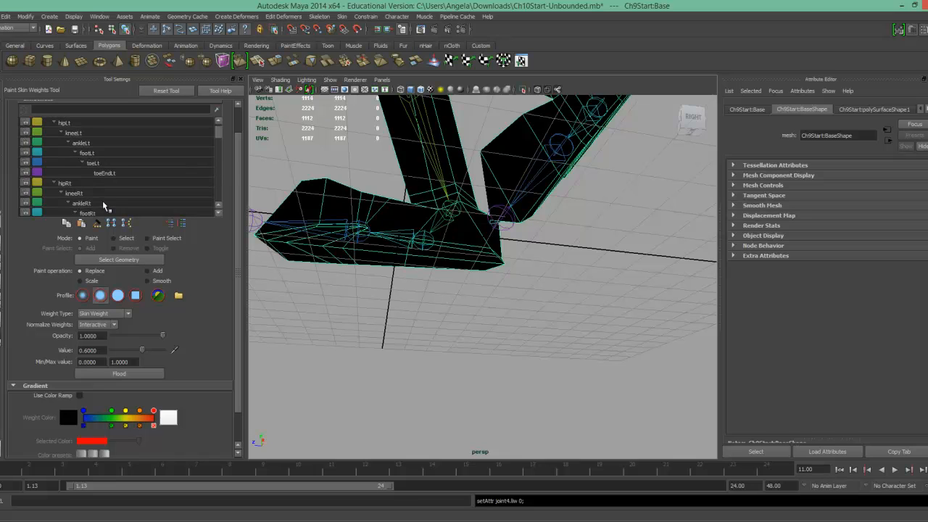
{"action": "left_click", "coordinate": [97, 205]}
{"action": "left_click", "coordinate": [93, 213]}
{"action": "left_click", "coordinate": [219, 214]}
{"action": "left_click", "coordinate": [219, 214]}
{"action": "left_click", "coordinate": [219, 214]}
{"action": "left_click", "coordinate": [217, 214]}
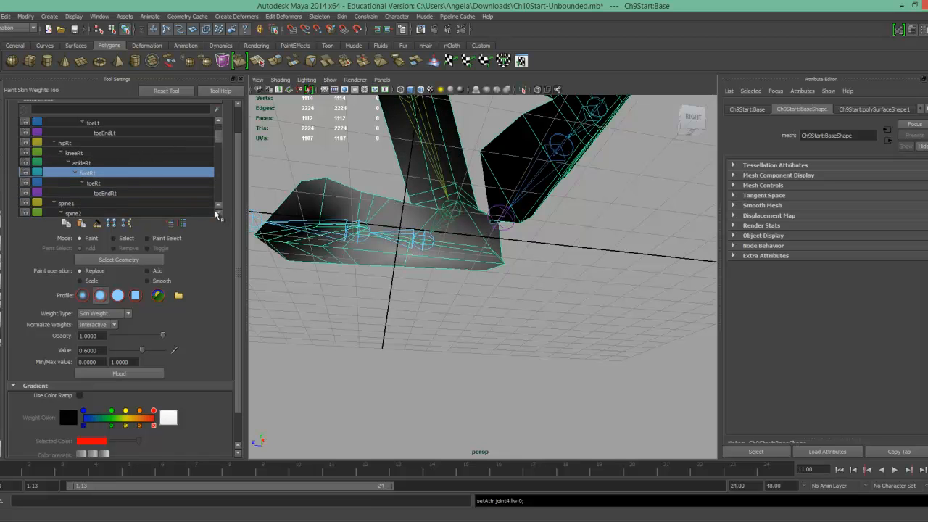
{"action": "left_click", "coordinate": [106, 184]}
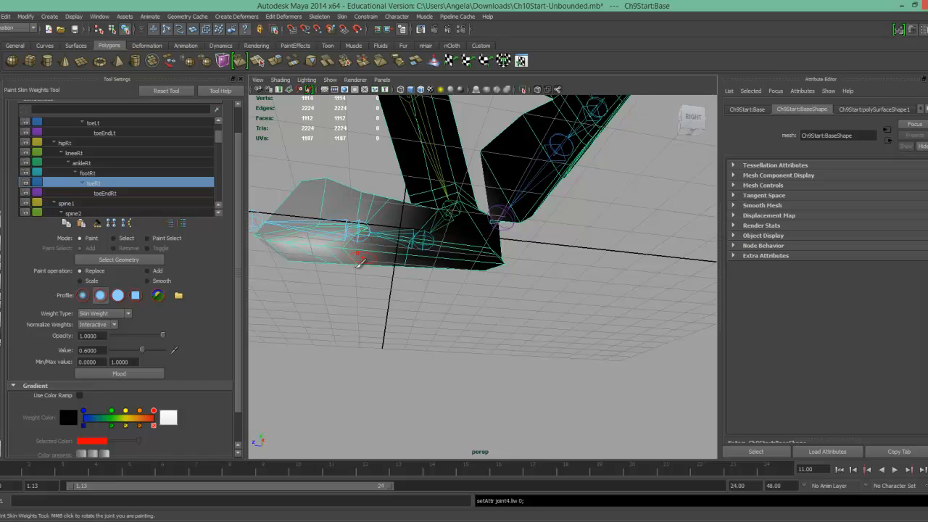
Set the paint value to 1 and paint toeRt weight over the front side of the right foot with Replace
{"action": "mouse_move", "coordinate": [341, 263]}
{"action": "left_mouse_down", "text": "alt"}
{"action": "mouse_move", "coordinate": [333, 279]}
{"action": "mouse_move", "coordinate": [341, 271]}
{"action": "left_mouse_up", "text": "alt"}
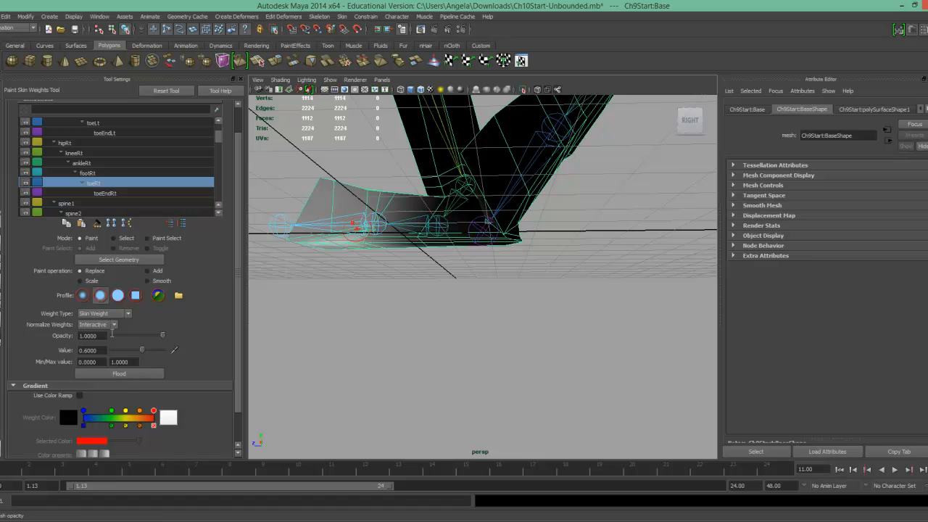
{"action": "left_click", "coordinate": [99, 350]}
{"action": "double_click", "coordinate": [99, 350]}
{"action": "key", "text": "Return"}
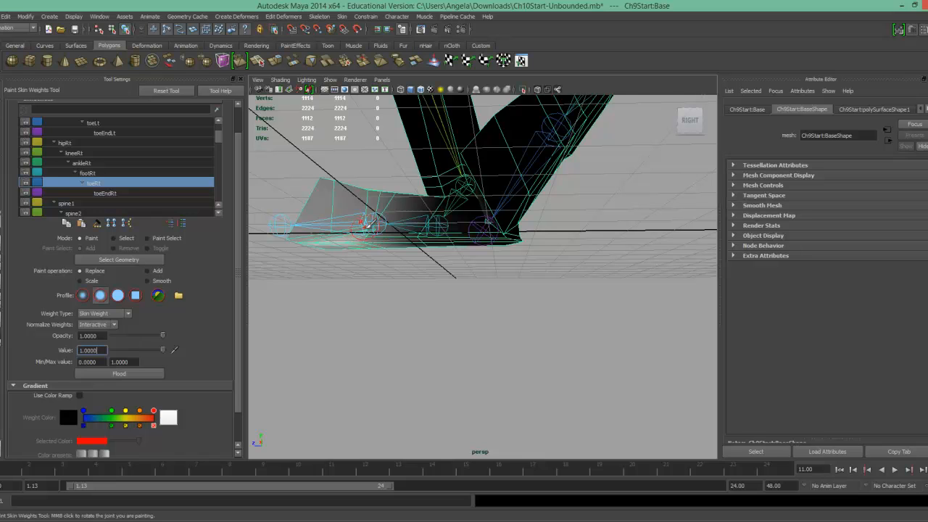
{"action": "left_click_drag", "start_coordinate": [368, 223], "coordinate": [354, 224]}
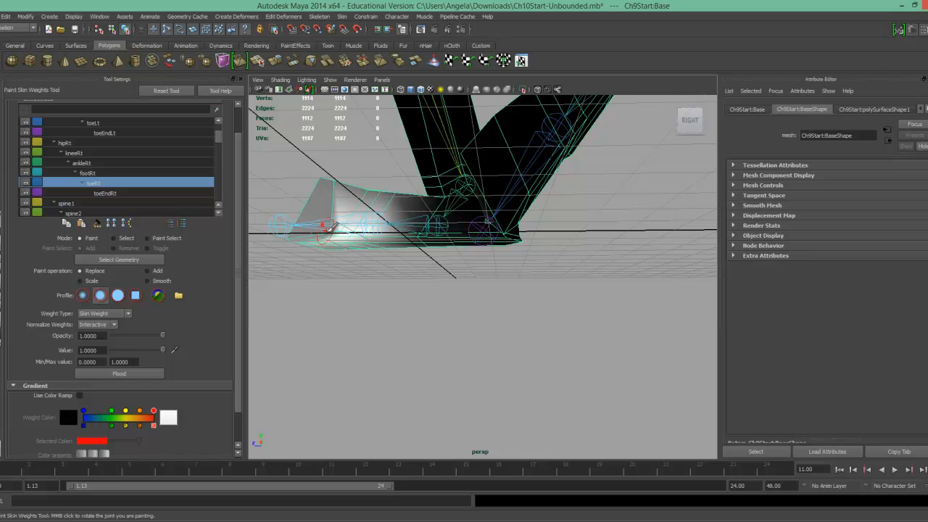
Make toeEndRt the influence and paint its weight onto the tip of the right foot with Replace at value 1
{"action": "right_click_drag", "start_coordinate": [317, 268], "coordinate": [348, 267], "text": "alt"}
{"action": "mouse_move", "coordinate": [348, 267]}
{"action": "left_mouse_down", "text": "alt"}
{"action": "mouse_move", "coordinate": [317, 251]}
{"action": "mouse_move", "coordinate": [309, 271]}
{"action": "mouse_move", "coordinate": [330, 216]}
{"action": "mouse_move", "coordinate": [396, 203]}
{"action": "left_mouse_up", "text": "alt"}
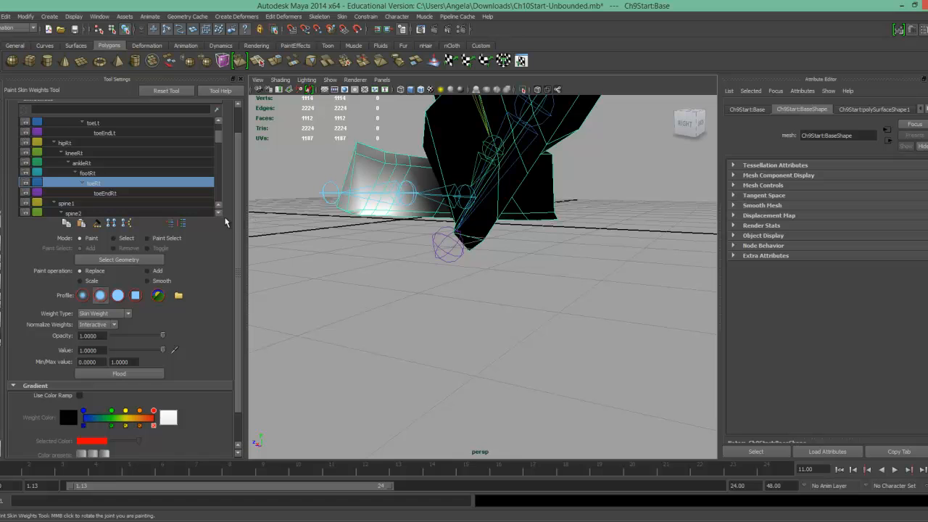
{"action": "left_click_drag", "start_coordinate": [382, 241], "coordinate": [389, 218], "text": "alt"}
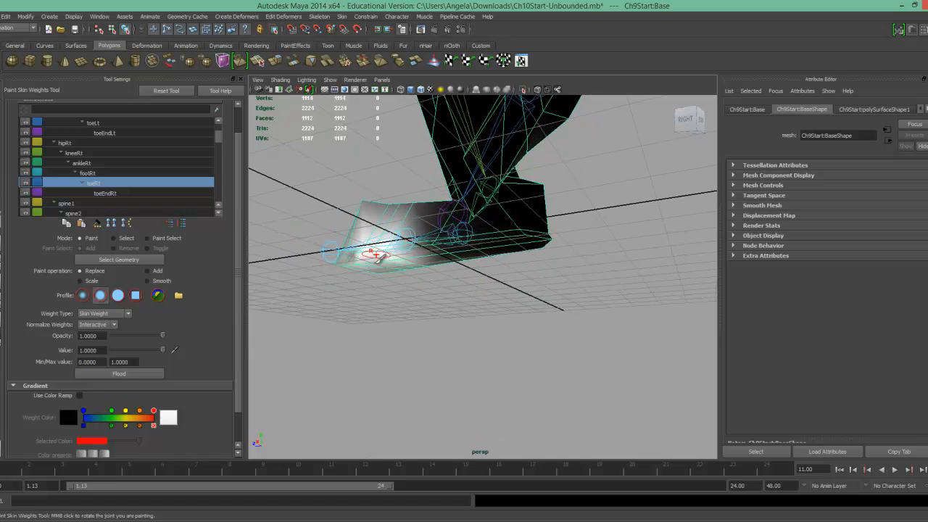
{"action": "left_click", "coordinate": [116, 194]}
{"action": "mouse_move", "coordinate": [377, 251]}
{"action": "left_mouse_down", "text": "alt"}
{"action": "mouse_move", "coordinate": [366, 250]}
{"action": "mouse_move", "coordinate": [404, 261]}
{"action": "mouse_move", "coordinate": [312, 212]}
{"action": "left_mouse_up", "text": "alt"}
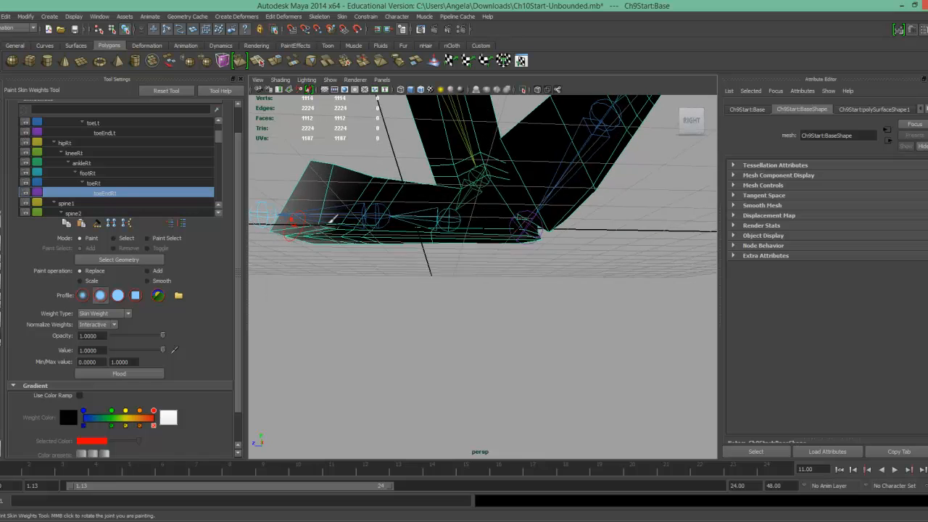
{"action": "mouse_move", "coordinate": [353, 234]}
{"action": "left_mouse_down", "text": "alt"}
{"action": "mouse_move", "coordinate": [306, 210]}
{"action": "mouse_move", "coordinate": [322, 254]}
{"action": "mouse_move", "coordinate": [296, 245]}
{"action": "mouse_move", "coordinate": [281, 254]}
{"action": "mouse_move", "coordinate": [300, 285]}
{"action": "mouse_move", "coordinate": [300, 263]}
{"action": "mouse_move", "coordinate": [317, 248]}
{"action": "left_mouse_up", "text": "alt"}
{"action": "left_click", "coordinate": [326, 235]}
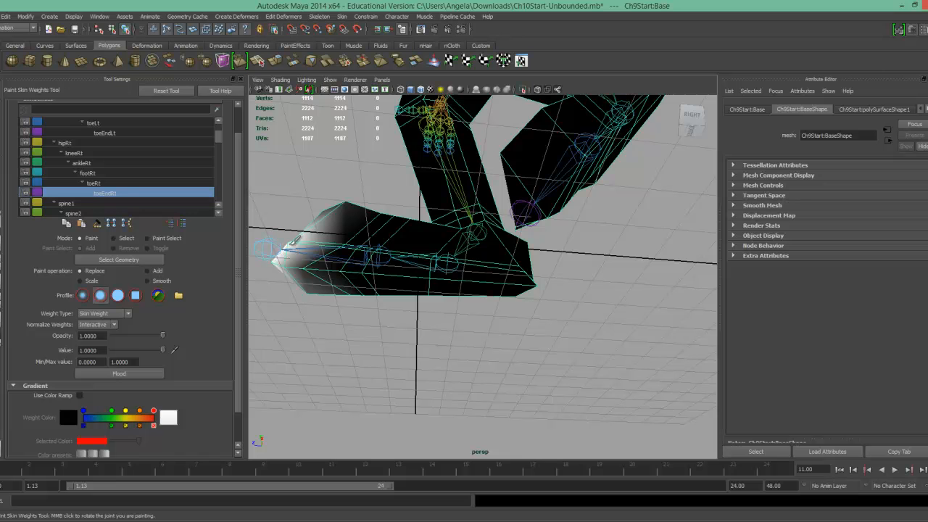
Leave weight painting and rotate the left knee joint (kneeLt) to about 14.6 degrees in Z
{"action": "left_click_drag", "start_coordinate": [283, 246], "coordinate": [405, 277], "text": "alt"}
{"action": "right_click_drag", "start_coordinate": [367, 273], "coordinate": [258, 242], "text": "alt"}
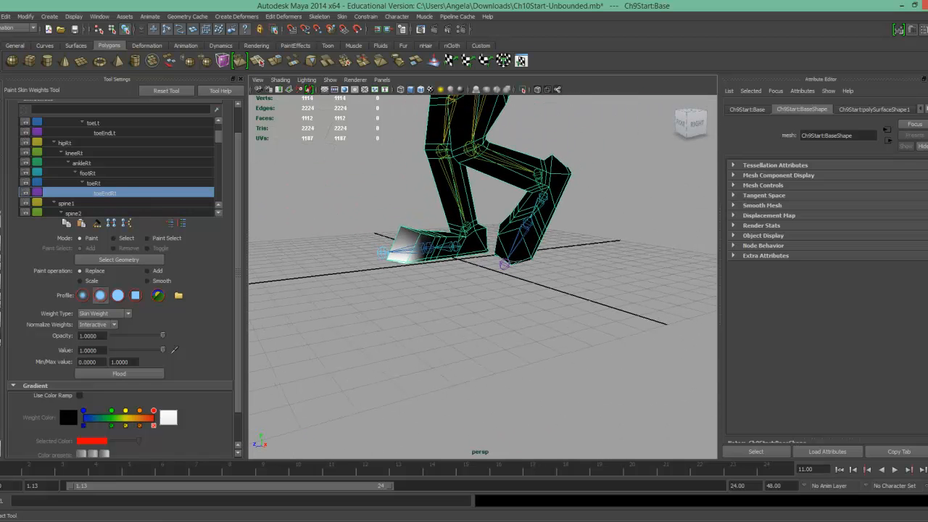
{"action": "key", "text": "q"}
{"action": "left_click", "coordinate": [471, 150]}
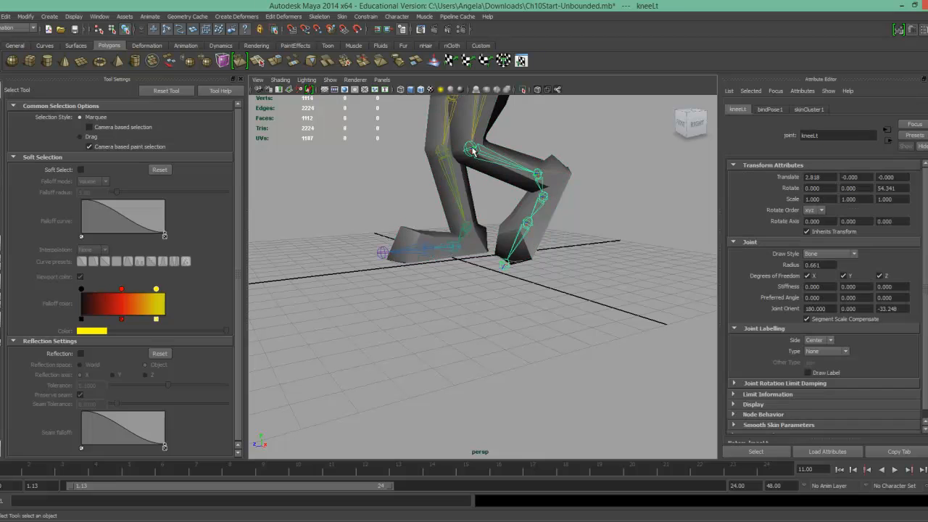
{"action": "key", "text": "e"}
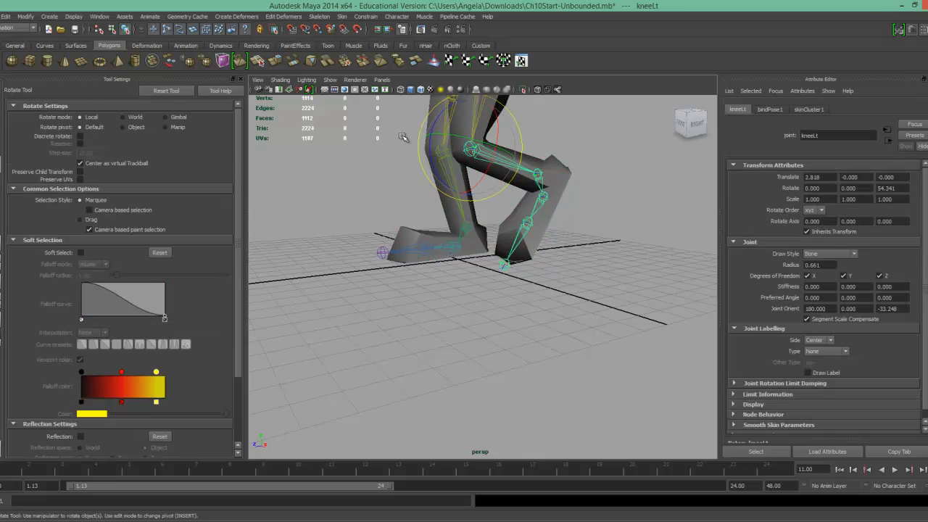
{"action": "mouse_move", "coordinate": [430, 151]}
{"action": "left_mouse_down"}
{"action": "mouse_move", "coordinate": [330, 117]}
{"action": "mouse_move", "coordinate": [413, 109]}
{"action": "mouse_move", "coordinate": [420, 139]}
{"action": "left_mouse_up"}
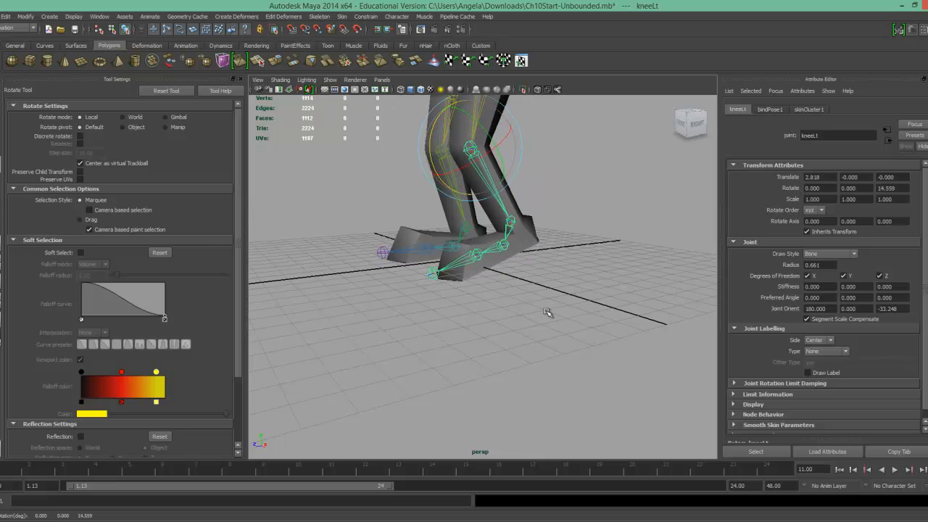
Select the character mesh and start the Paint Skin Weights Tool with the torso and legs seen from the front
{"action": "right_click_drag", "start_coordinate": [529, 300], "coordinate": [389, 279], "text": "alt"}
{"action": "left_click_drag", "start_coordinate": [390, 280], "coordinate": [407, 280], "text": "alt"}
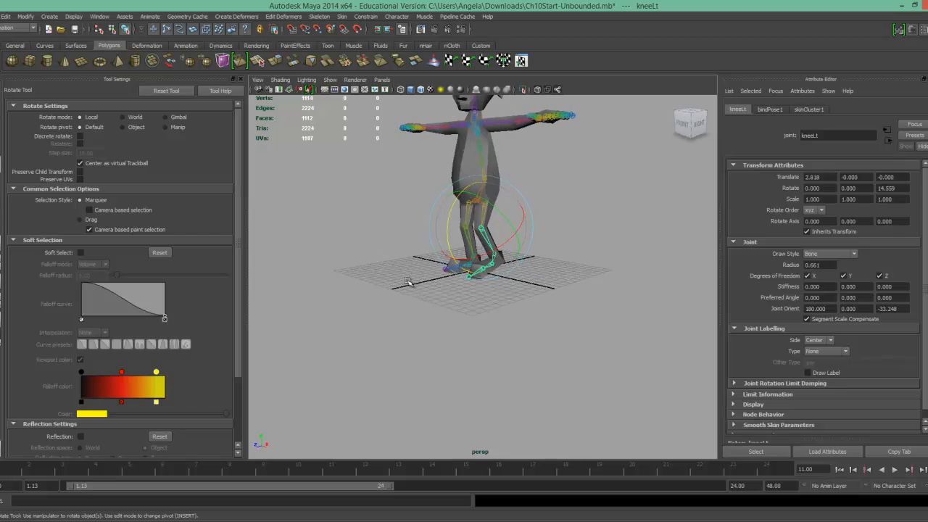
{"action": "middle_click_drag", "start_coordinate": [500, 245], "coordinate": [561, 305], "text": "alt"}
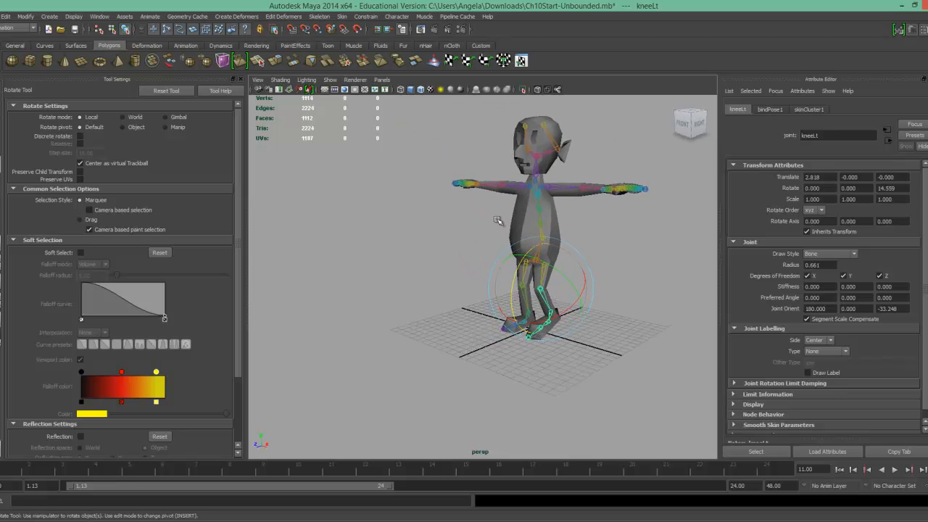
{"action": "left_click_drag", "start_coordinate": [528, 263], "coordinate": [503, 268], "text": "alt"}
{"action": "left_click", "coordinate": [503, 249]}
{"action": "right_click_drag", "start_coordinate": [503, 248], "coordinate": [603, 255], "text": "alt"}
{"action": "middle_click_drag", "start_coordinate": [604, 255], "coordinate": [475, 312], "text": "alt"}
{"action": "left_click_drag", "start_coordinate": [467, 292], "coordinate": [453, 259], "text": "alt"}
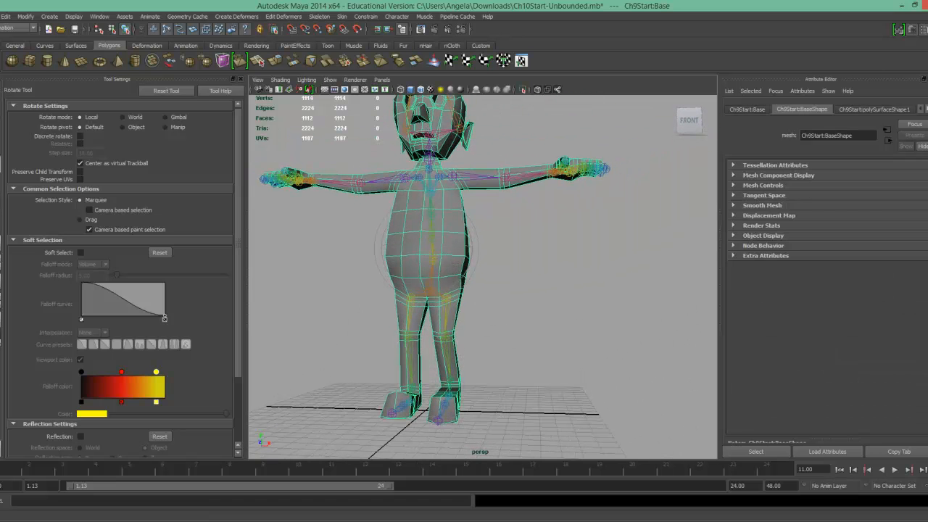
{"action": "left_click", "coordinate": [2, 164]}
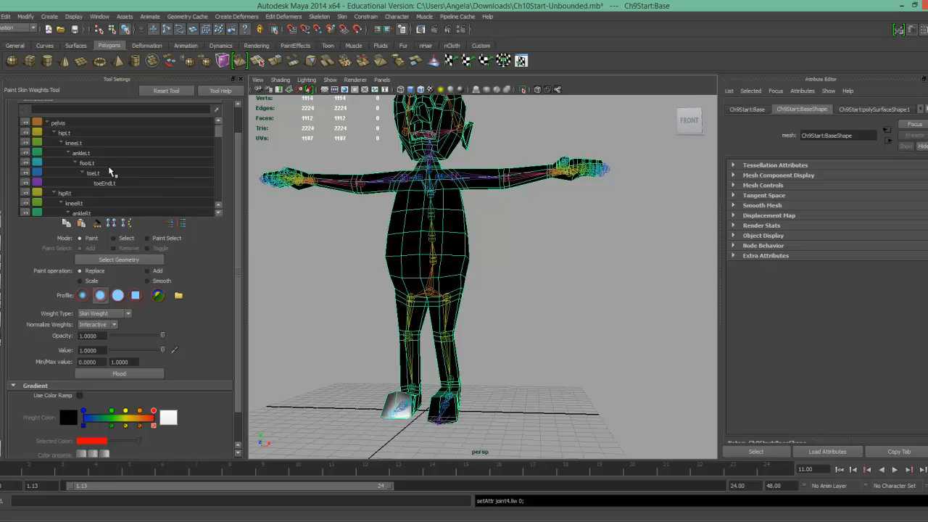
Try painting pelvis weight across the lower belly and hipLt weight on the left hip with Replace at value 1
{"action": "left_click", "coordinate": [85, 123]}
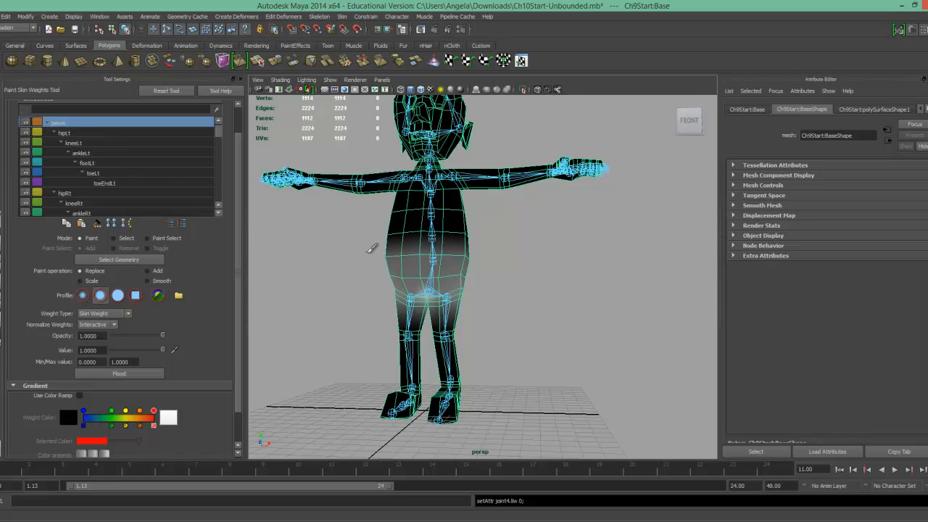
{"action": "left_click", "coordinate": [403, 276]}
{"action": "mouse_move", "coordinate": [489, 276]}
{"action": "left_mouse_down"}
{"action": "mouse_move", "coordinate": [515, 269]}
{"action": "mouse_move", "coordinate": [410, 270]}
{"action": "left_mouse_up"}
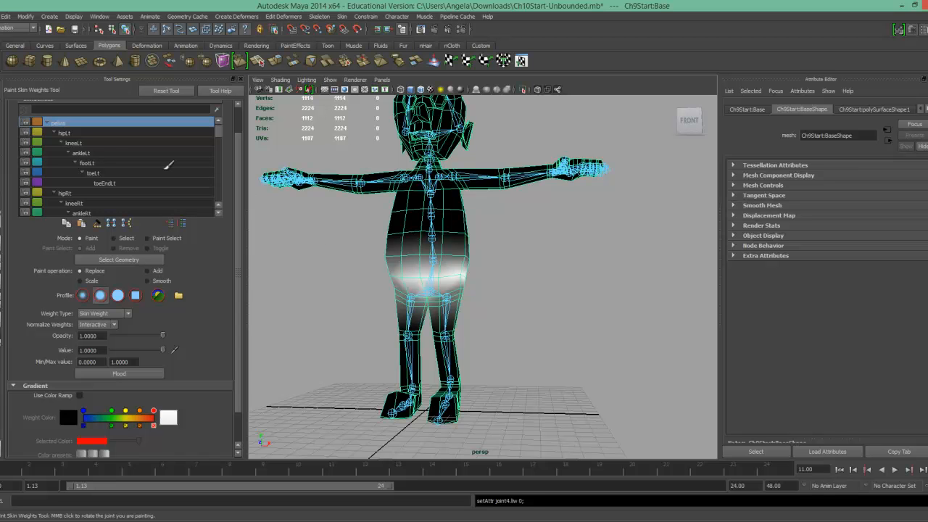
{"action": "left_click", "coordinate": [86, 133]}
{"action": "left_click_drag", "start_coordinate": [461, 308], "coordinate": [474, 296]}
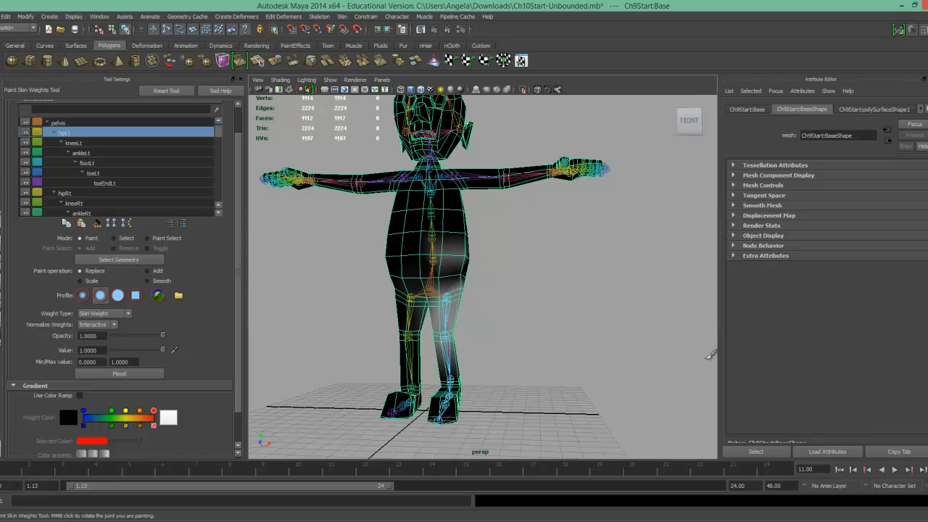
Undo the hipLt and pelvis paint strokes and influence selections
{"action": "key", "text": "ctrl+z"}
{"action": "key", "text": "ctrl+z"}
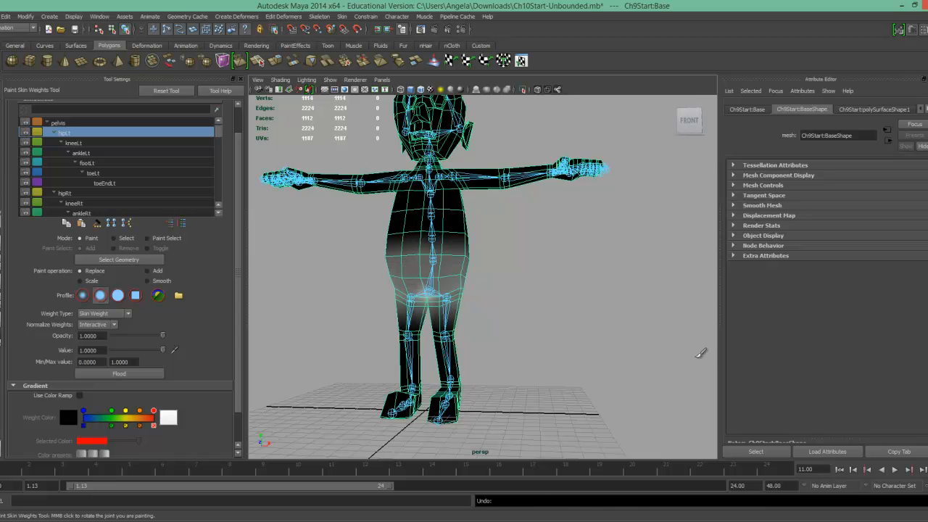
{"action": "key", "text": "ctrl+z"}
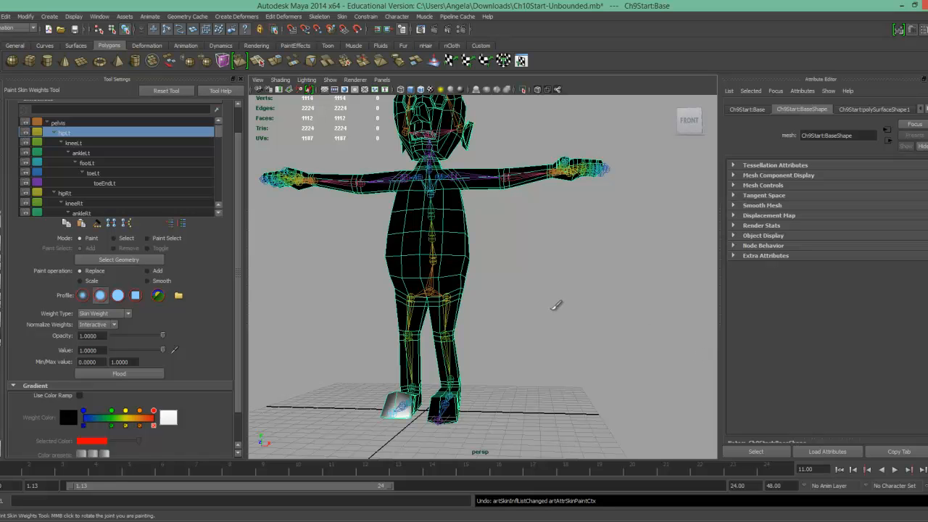
Leave weight painting and select the left shoulder joint (shldrLt)
{"action": "key", "text": "q"}
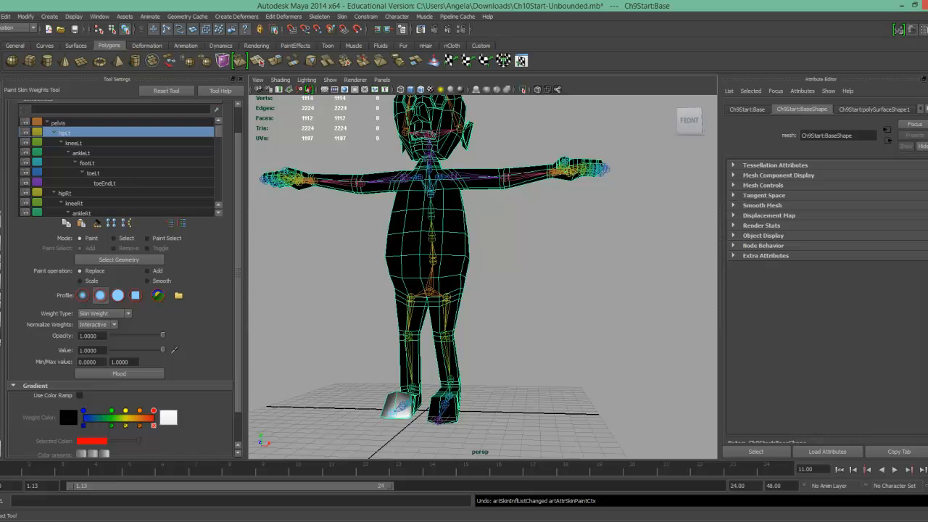
{"action": "left_click", "coordinate": [458, 177]}
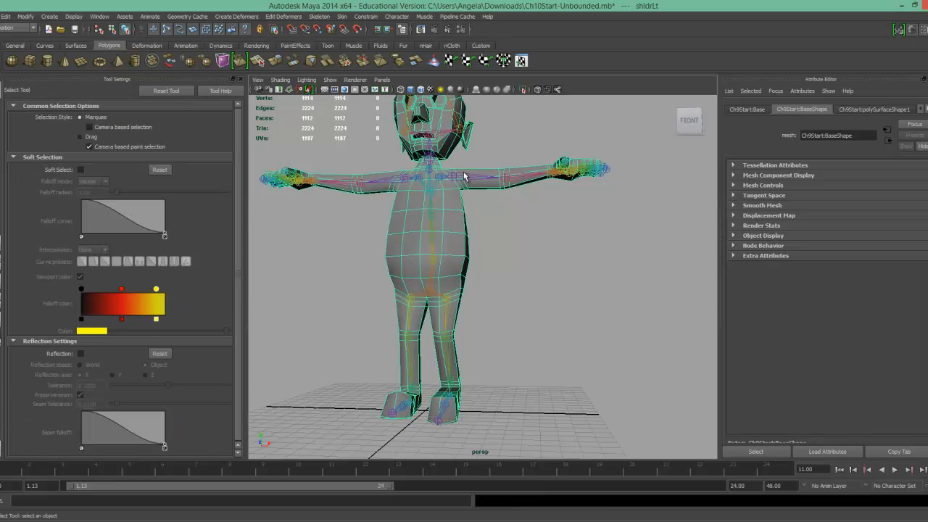